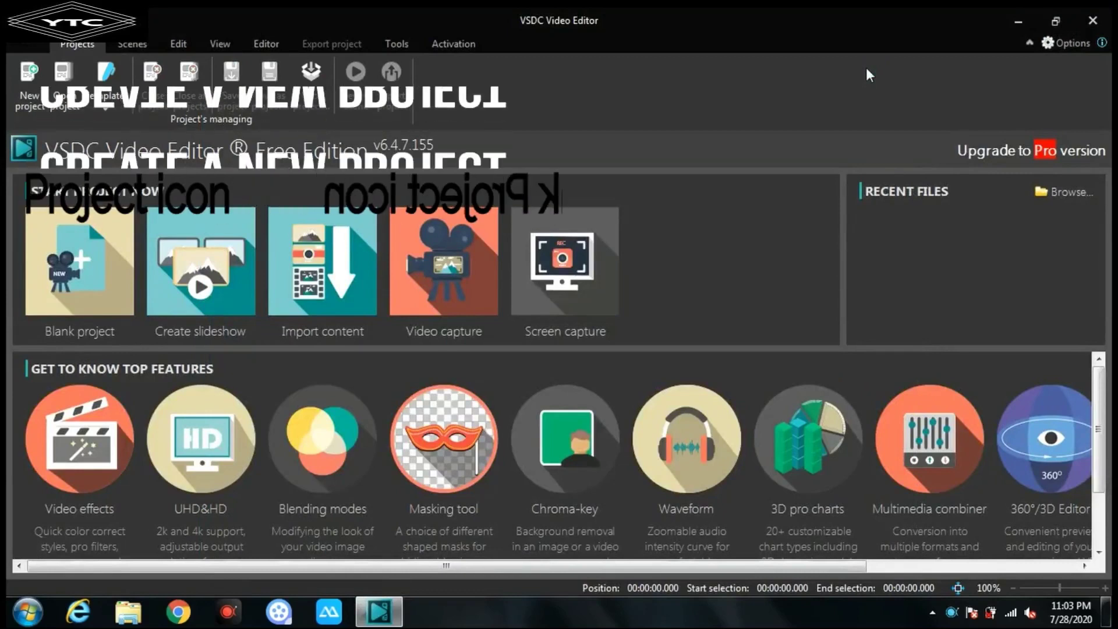
Create a blank project titled "Ball Animation Game", keeping the default project settings.
left_click(96, 263)
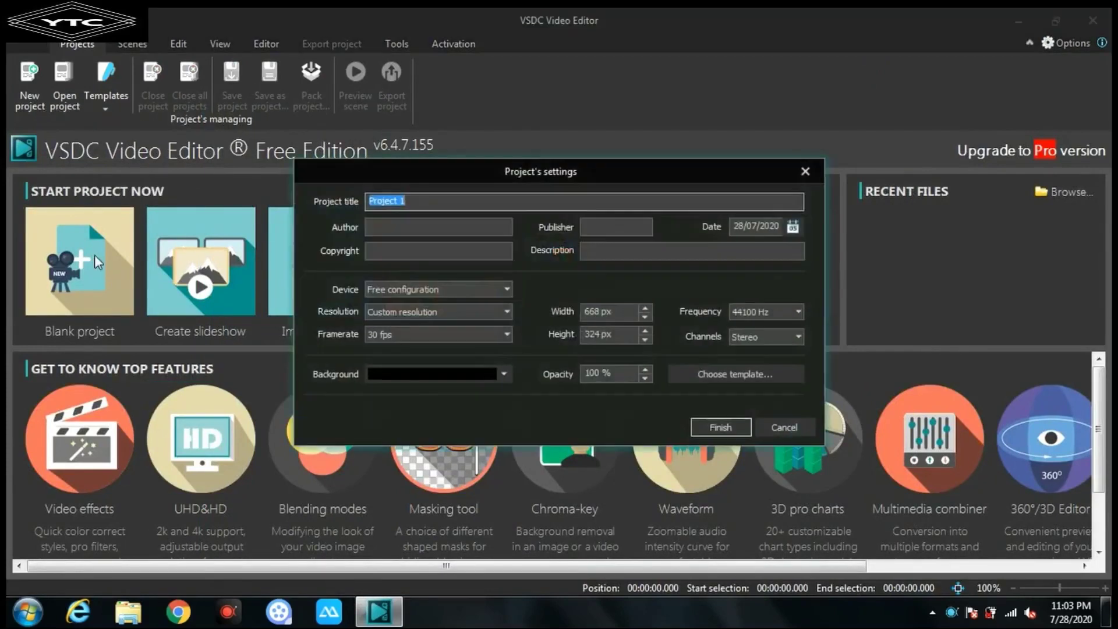
key("BackSpace")
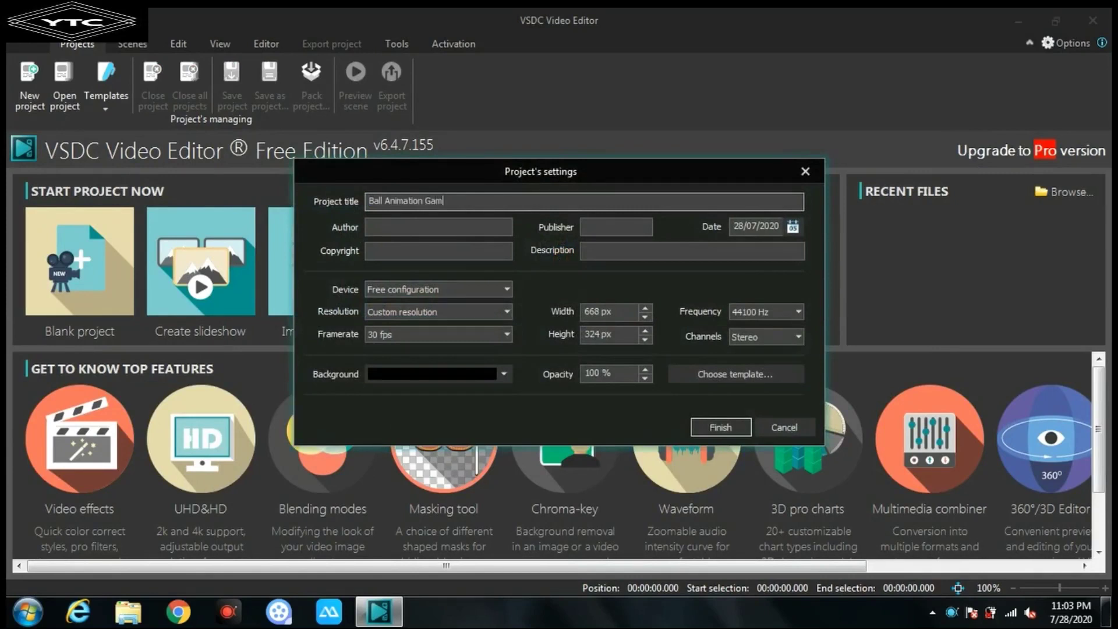
left_click(721, 428)
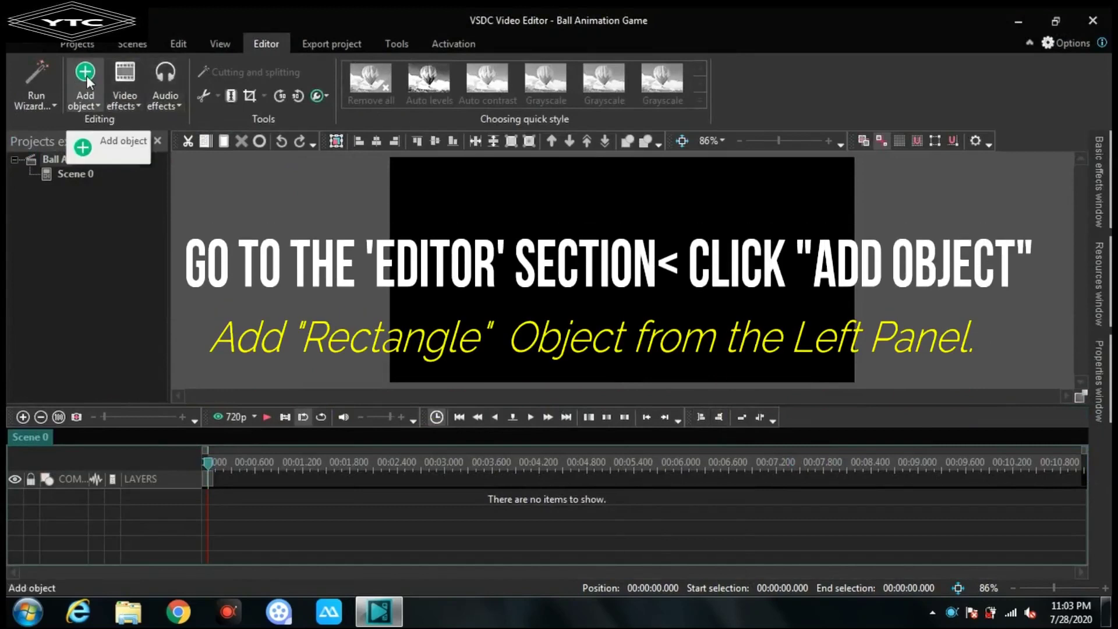
Add a wide, thin rectangle starting at the scene's left edge below mid-height and fill it with red.
left_click(86, 75)
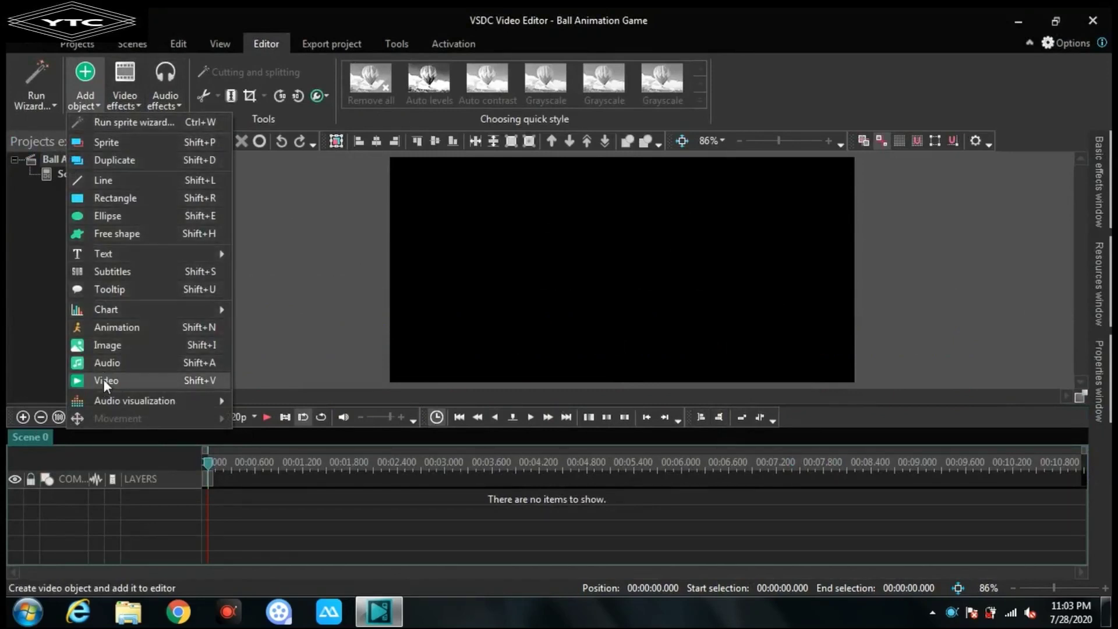
left_click(108, 197)
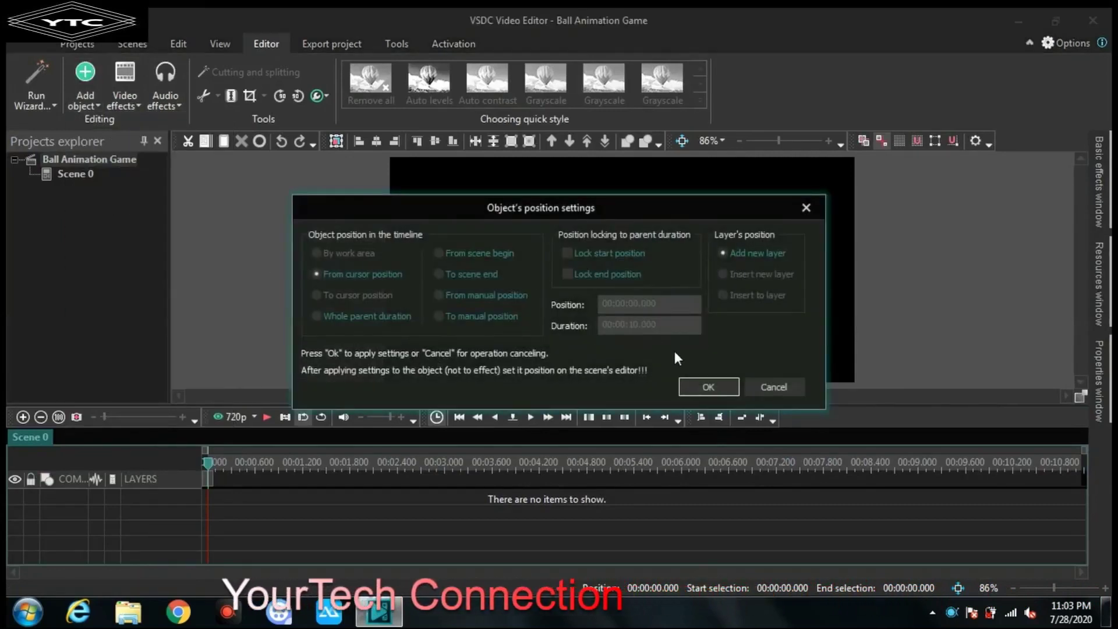
left_click(703, 387)
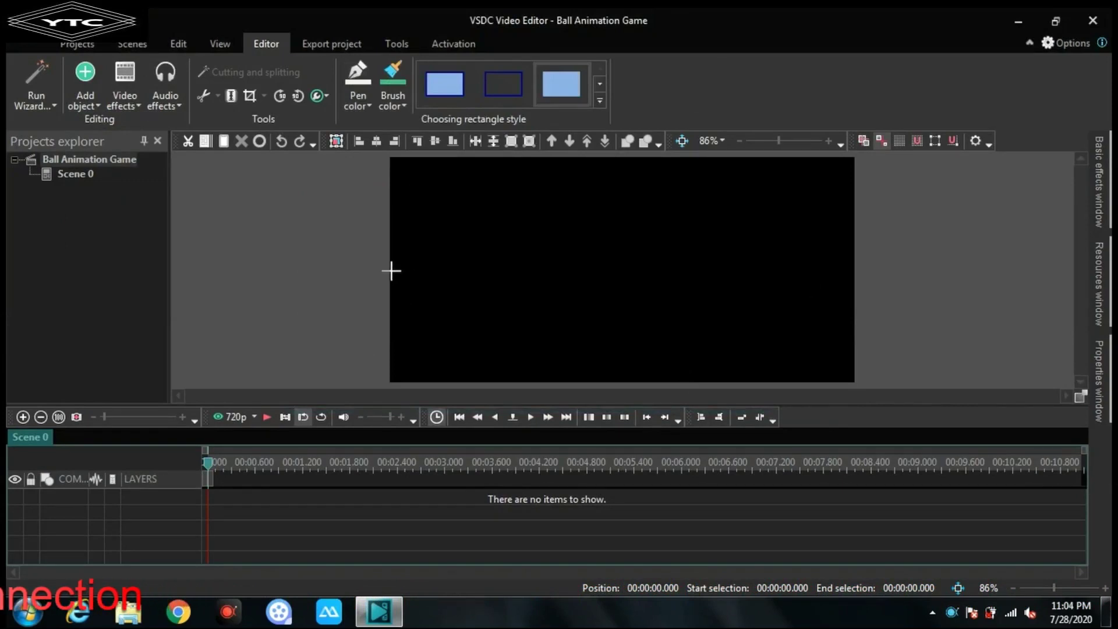
left_click_drag(391, 285, 532, 309)
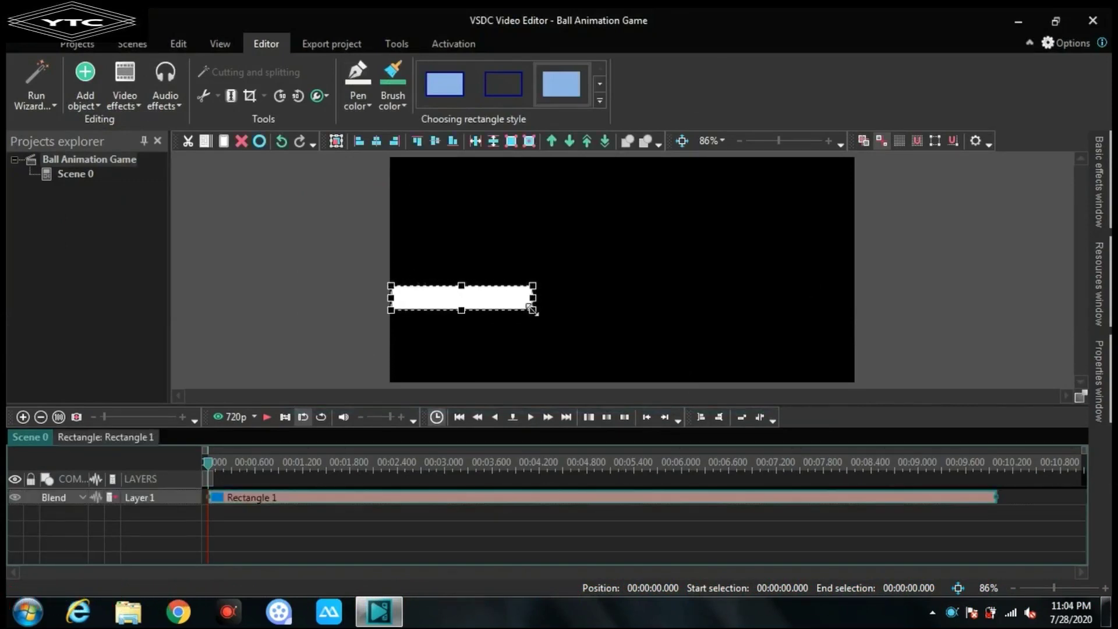
left_click(395, 96)
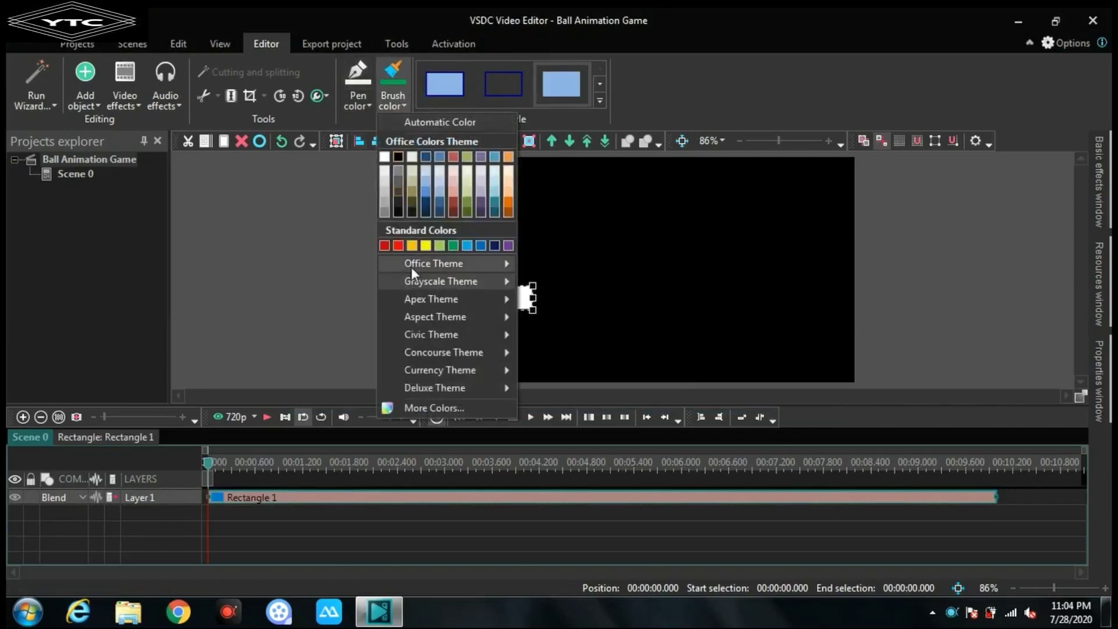
left_click(397, 246)
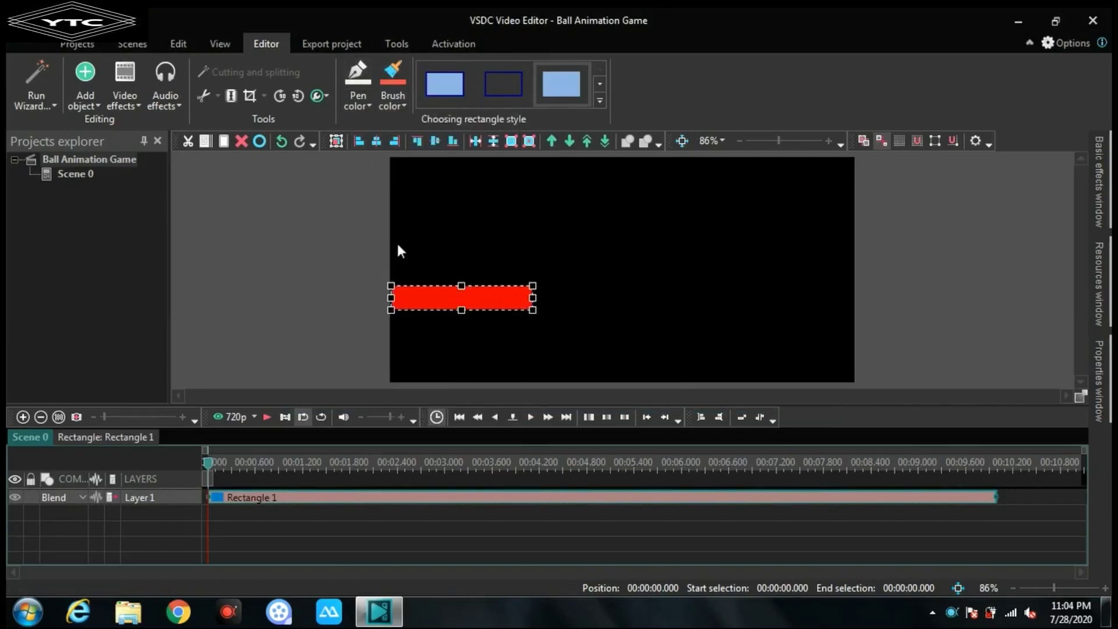
Add a second rectangle starting at the red one's lower right corner, one step lower, and fill it with yellow.
left_click(96, 91)
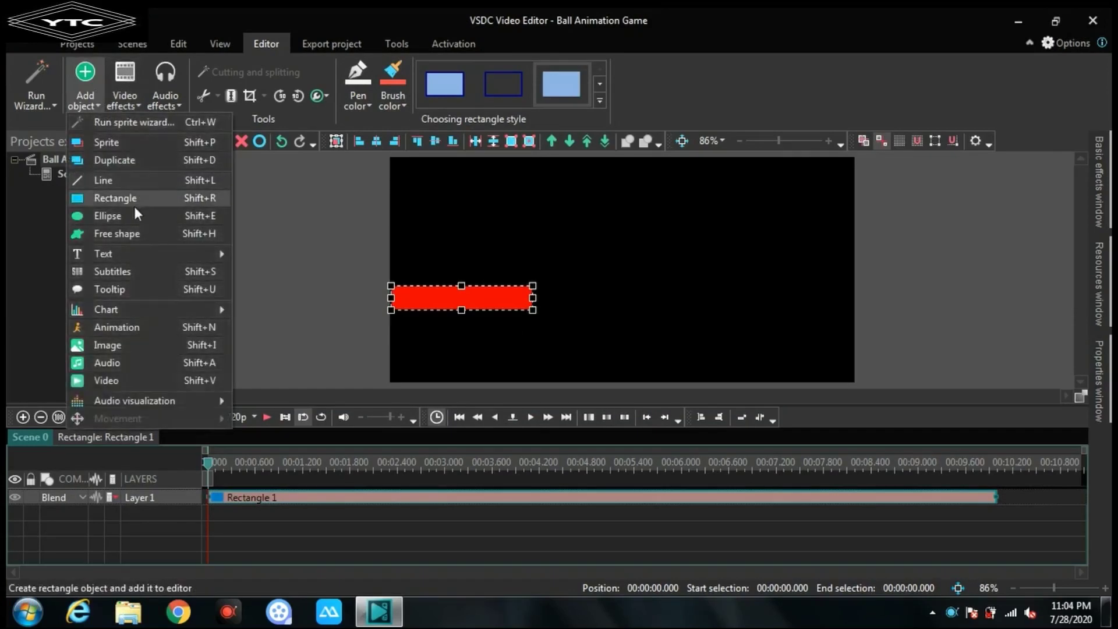
left_click(137, 201)
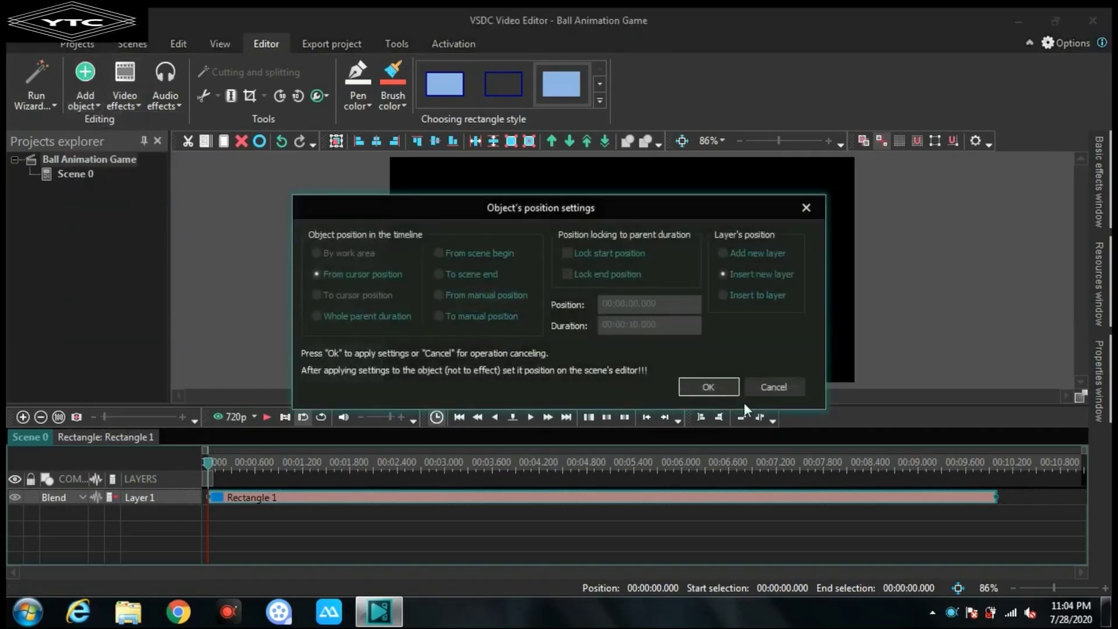
left_click(710, 388)
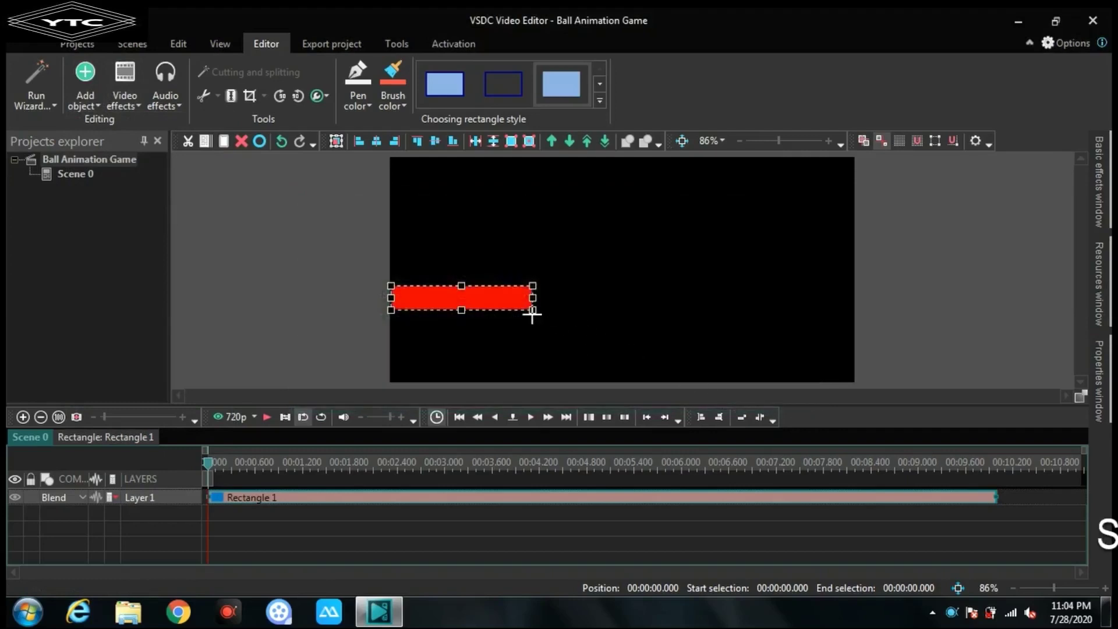
left_click_drag(529, 313, 702, 340)
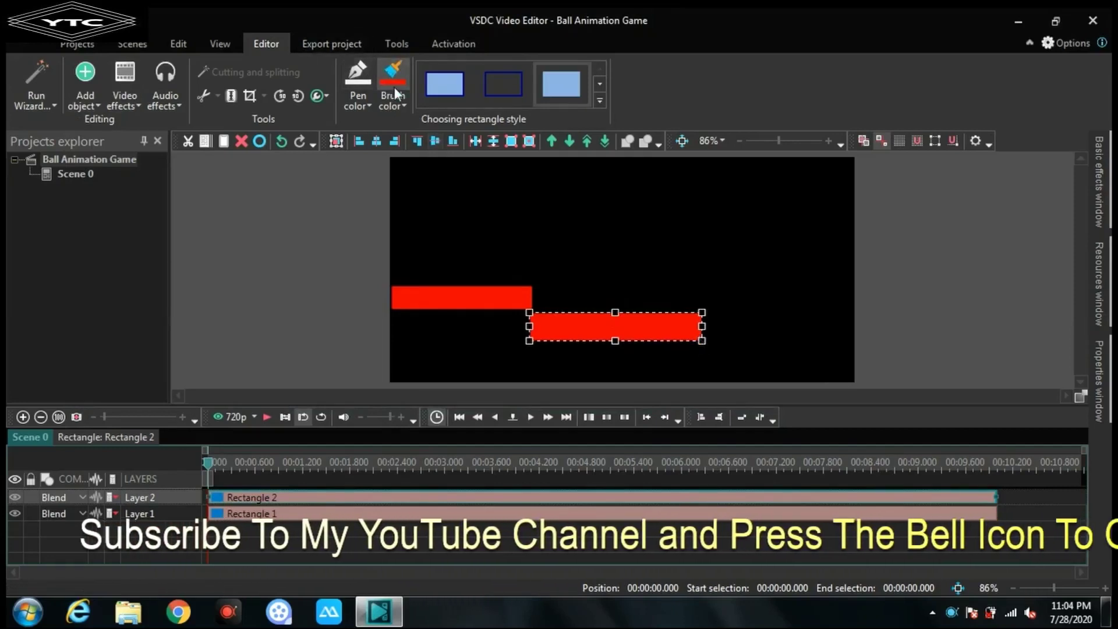
left_click(396, 106)
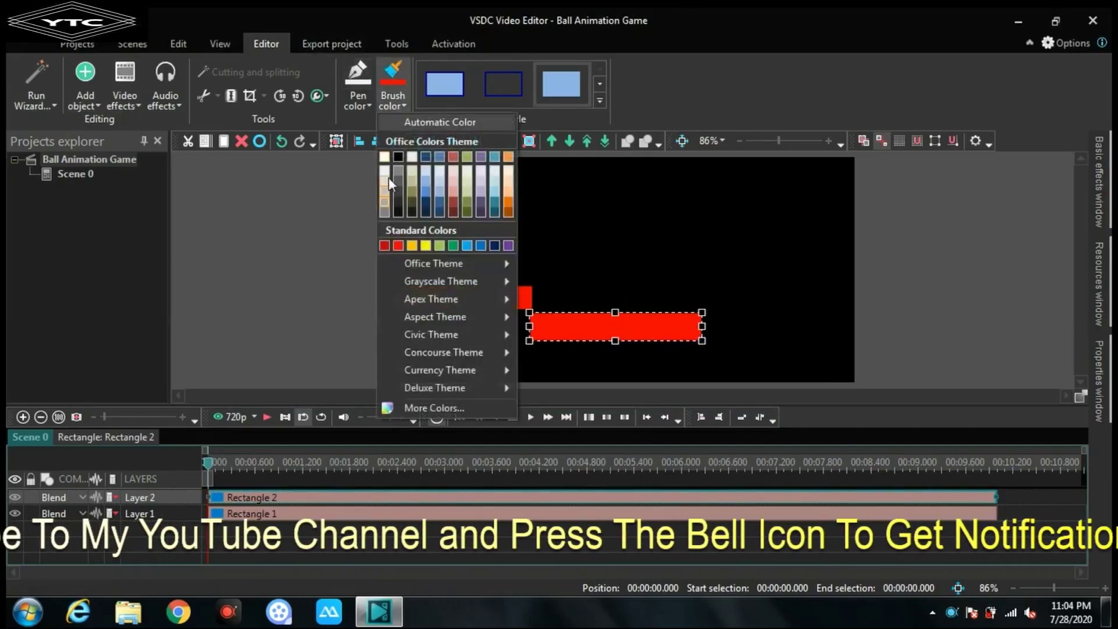
left_click(424, 245)
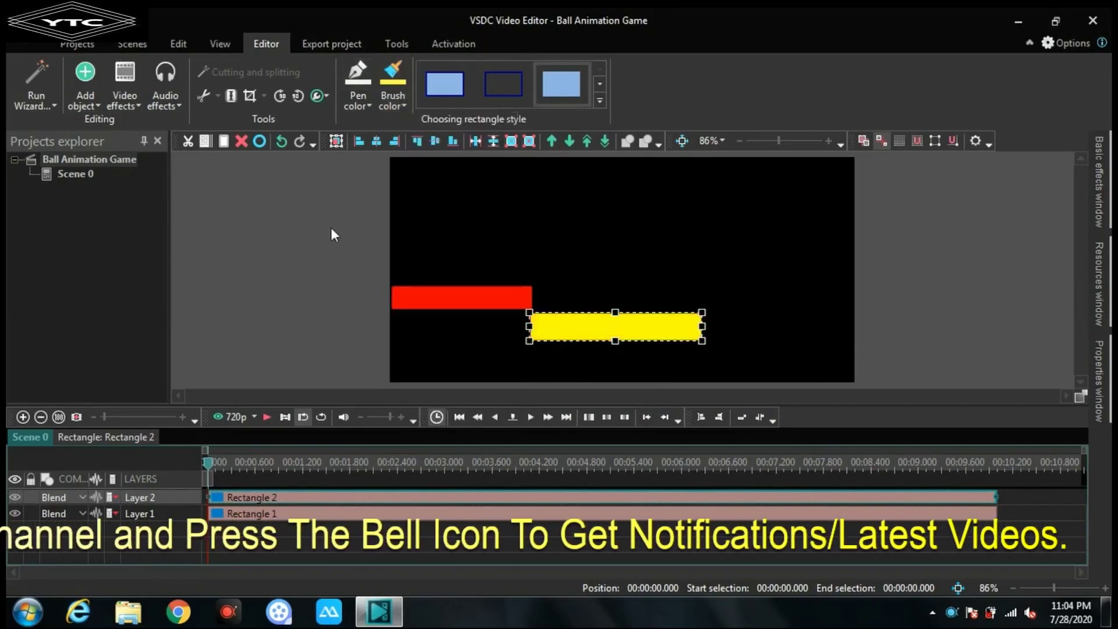
Add a third rectangle from the yellow one's lower right corner to the scene's right edge and fill it with green.
left_click(85, 94)
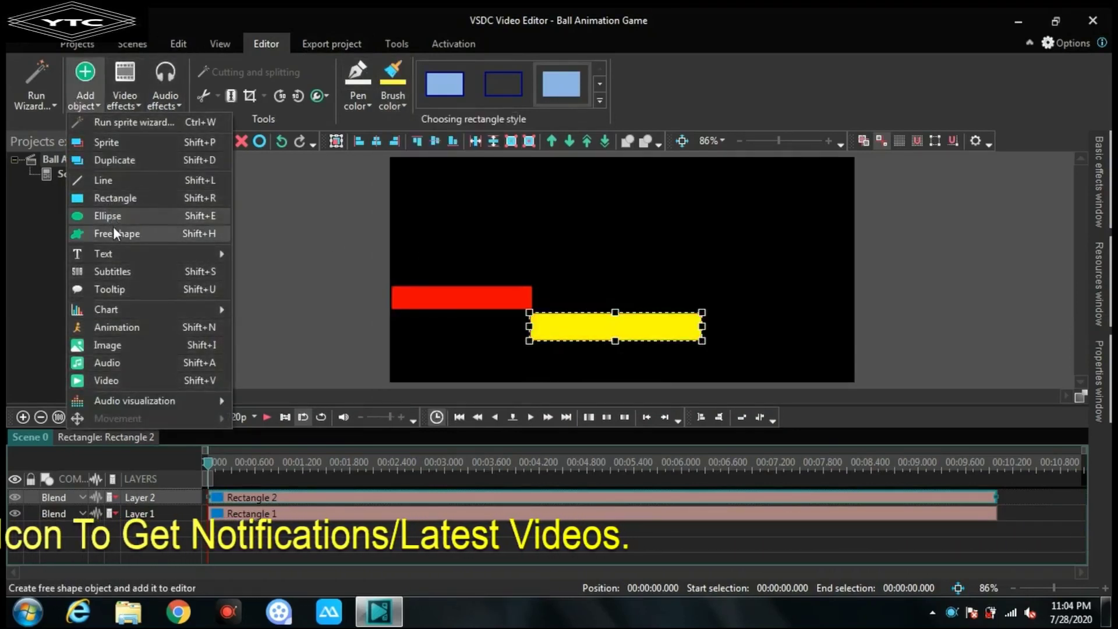
left_click(118, 198)
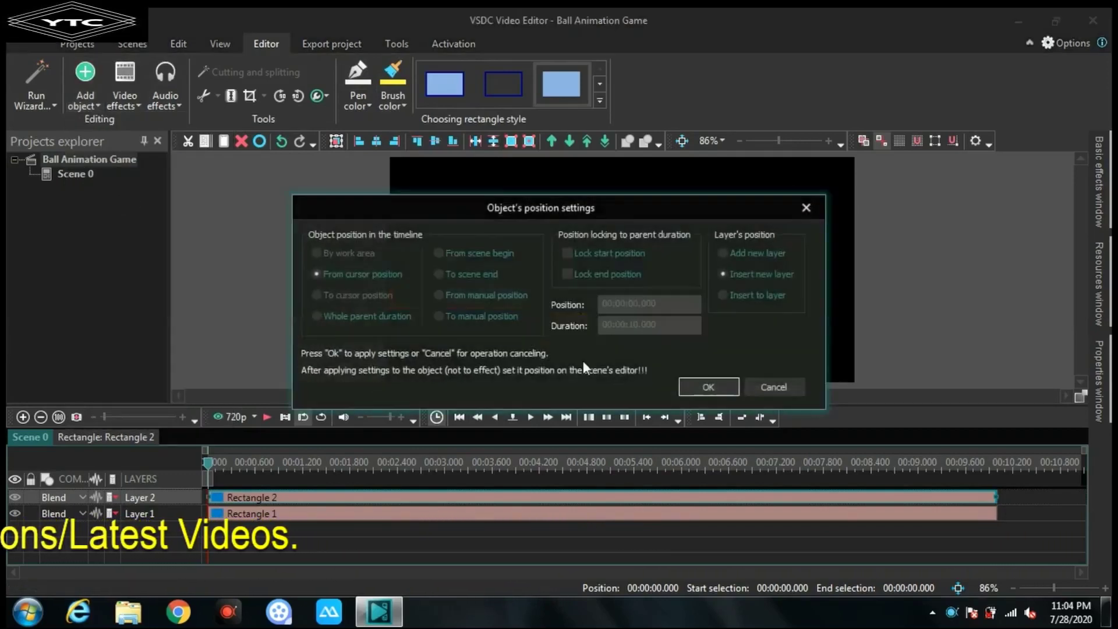
left_click(711, 385)
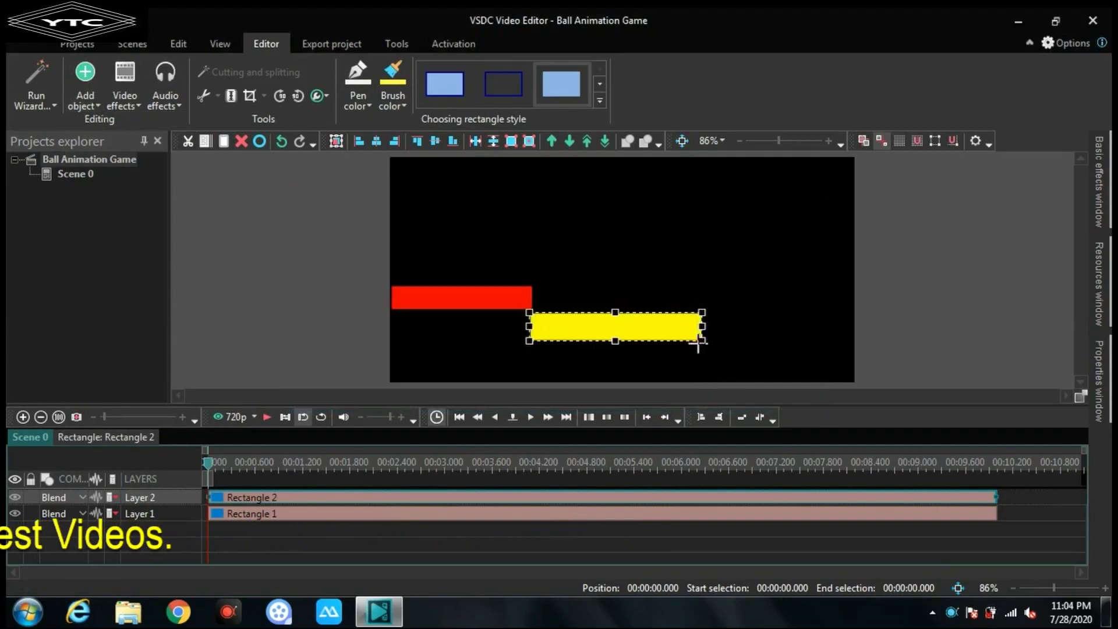
left_click_drag(698, 343, 855, 370)
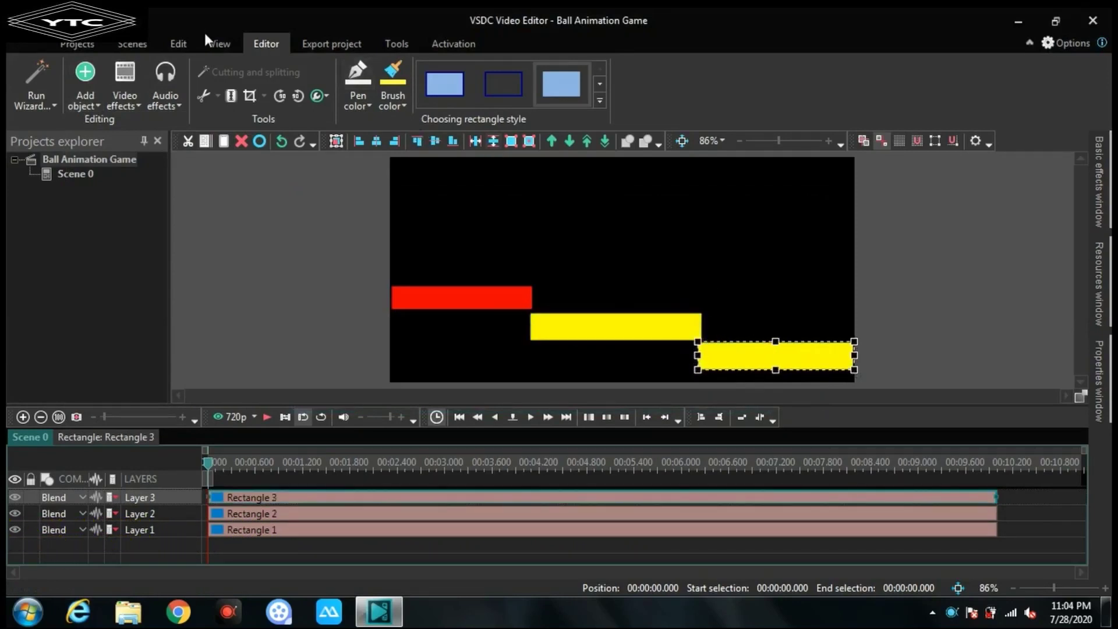
left_click(395, 99)
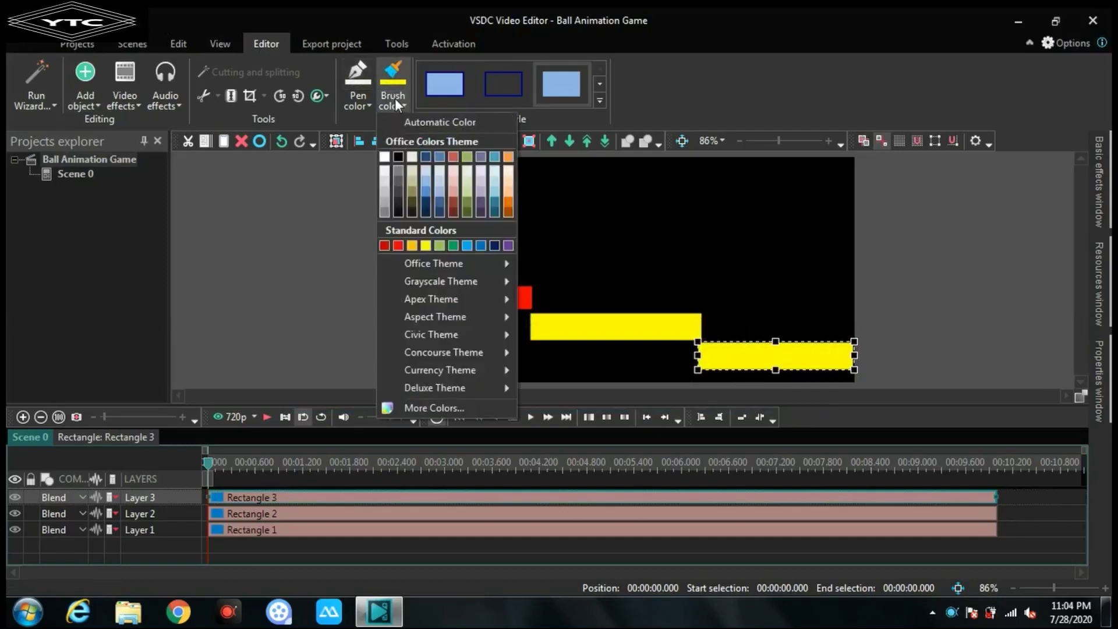
left_click(454, 246)
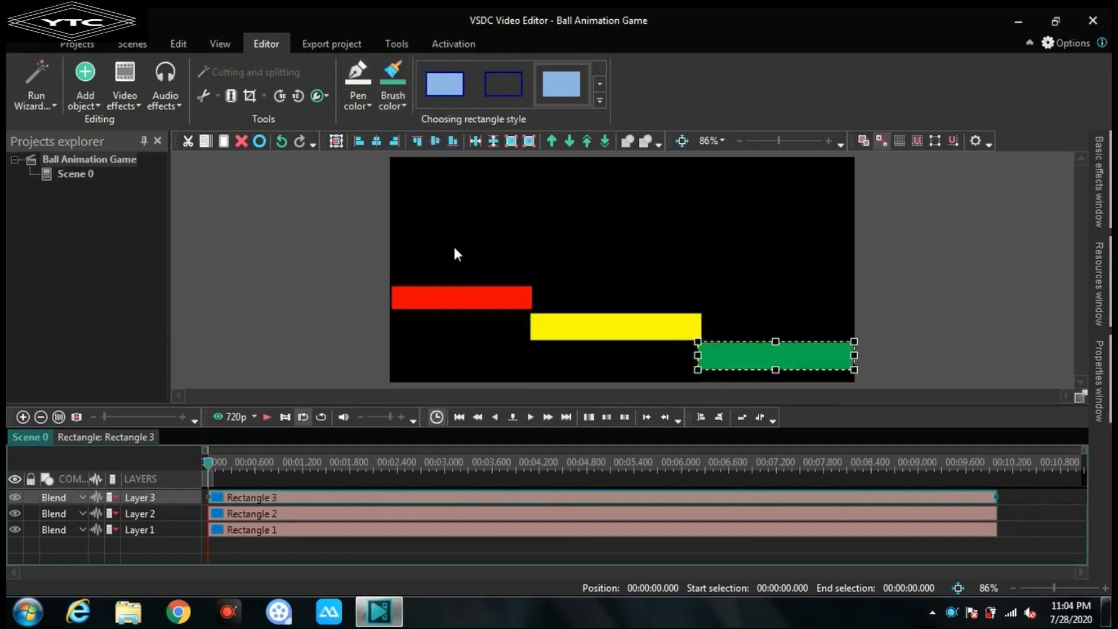
left_click(606, 263)
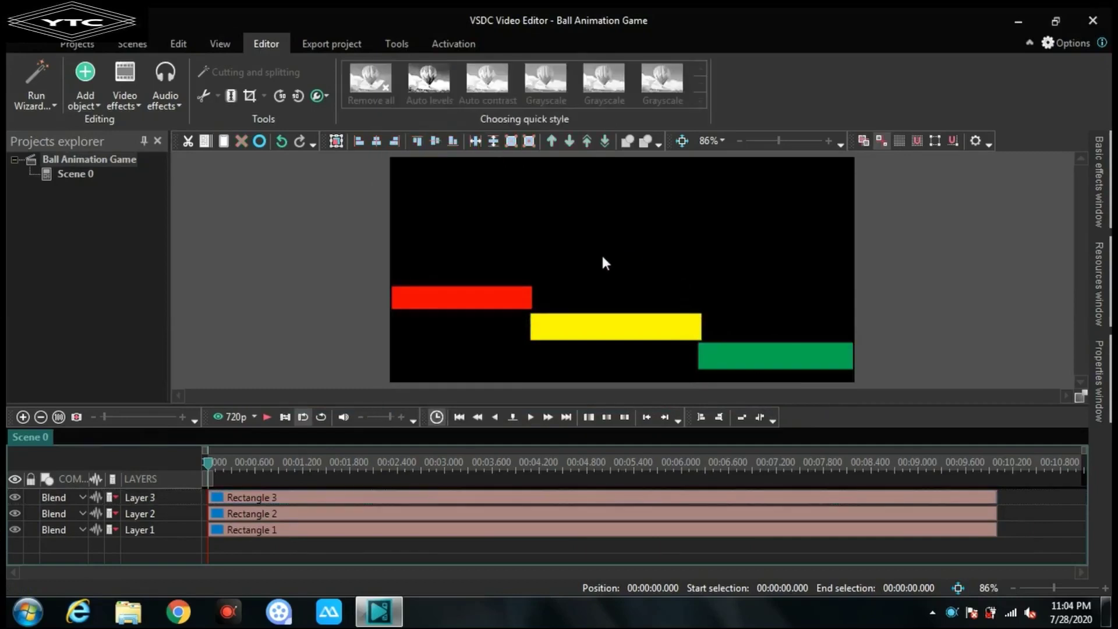
Enlarge the red rectangle so it reaches down to the yellow one's top edge and extends slightly over its left end.
left_click(515, 295)
left_click_drag(533, 309, 536, 318)
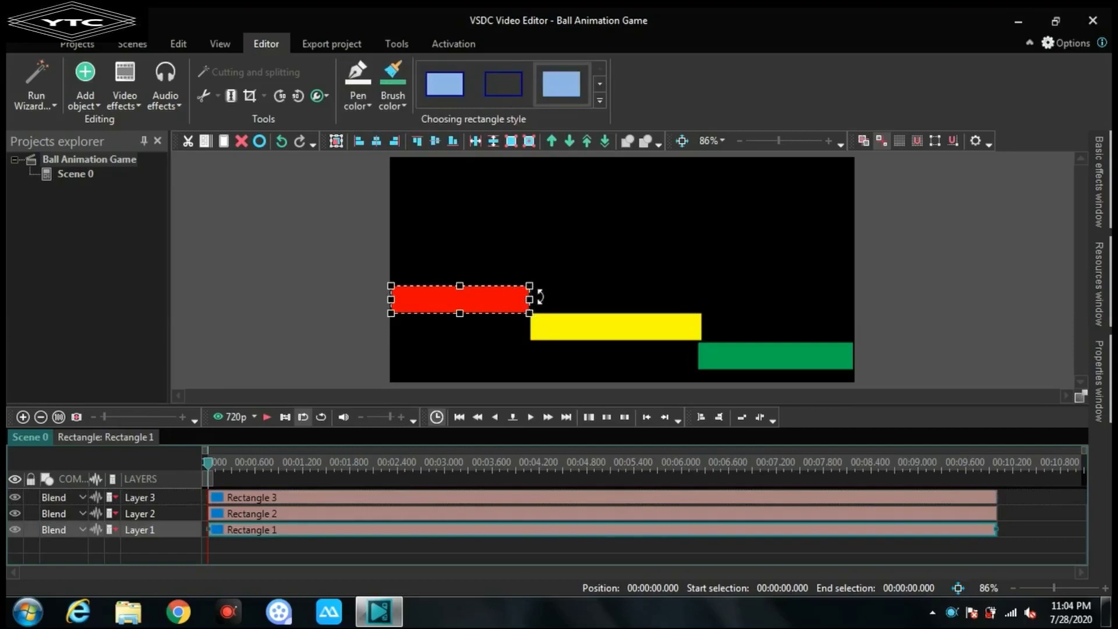
left_click_drag(531, 299, 546, 298)
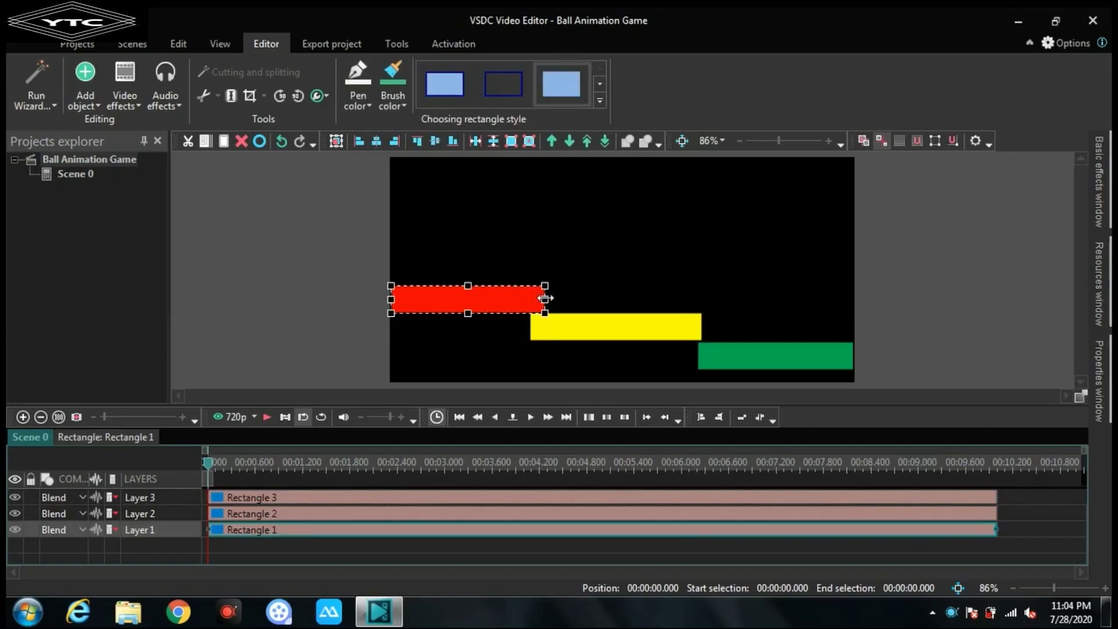
left_click(716, 296)
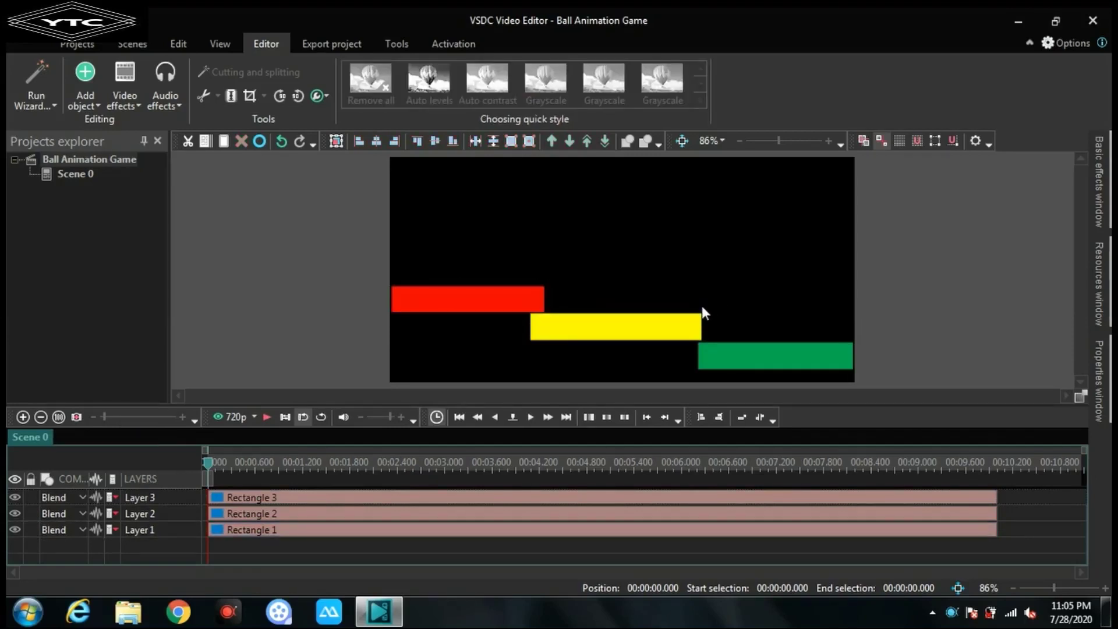
Widen the yellow rectangle slightly to the right so its end overlaps the start of the green one.
left_click(693, 328)
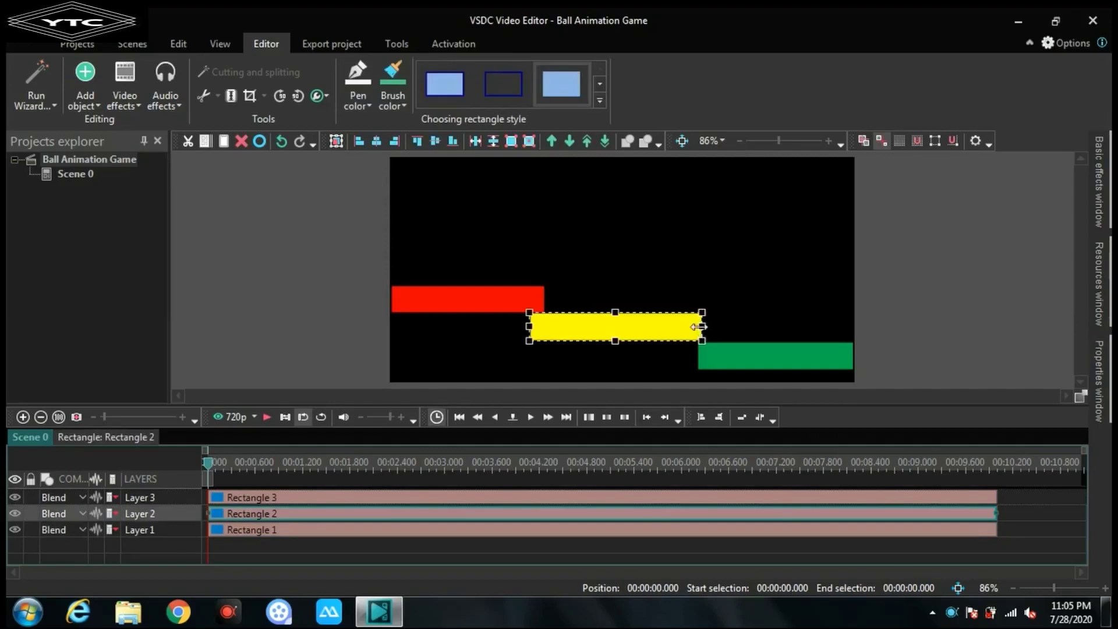
left_click_drag(698, 327, 707, 327)
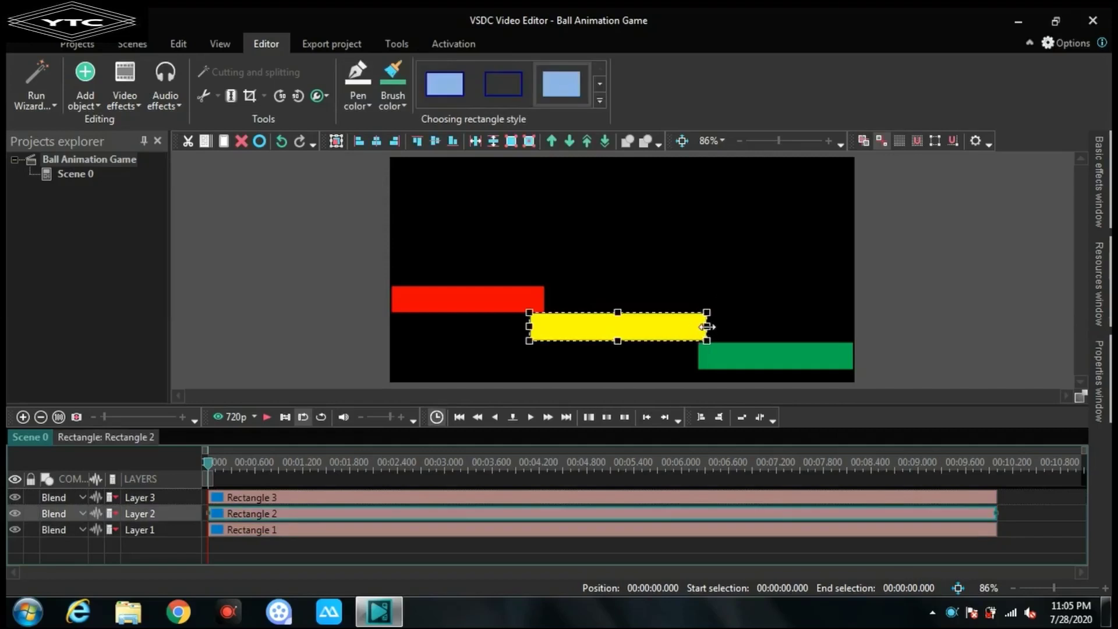
left_click(681, 288)
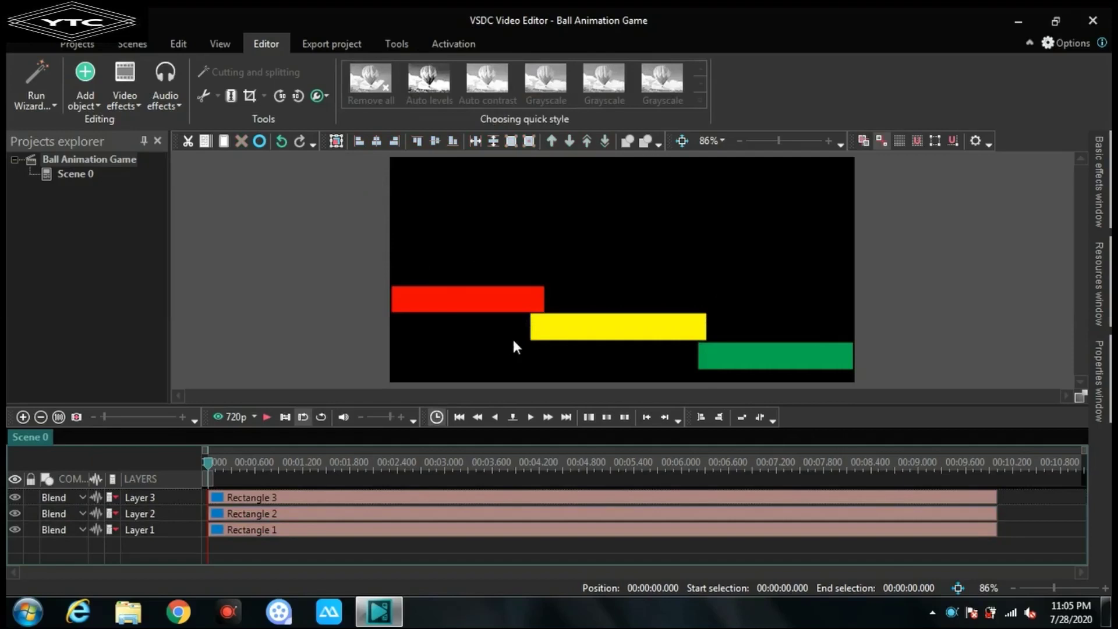
Nudge the green rectangle slightly up and to the left so it sits directly under the yellow one's end.
left_click(708, 353)
left_click_drag(708, 353, 712, 348)
left_click(753, 224)
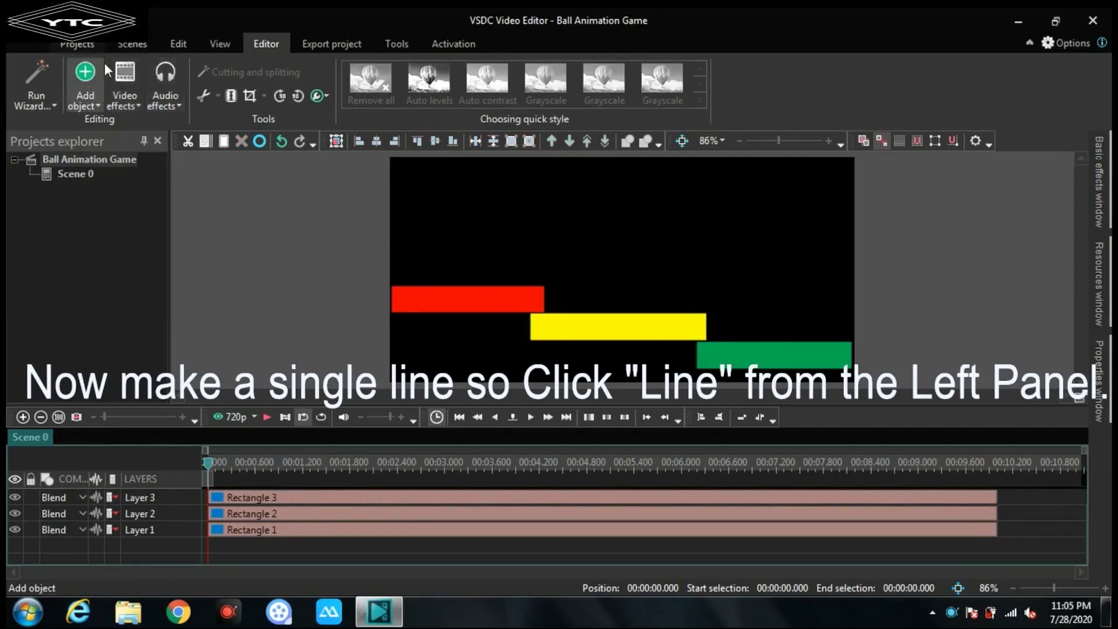
Add a horizontal line above the red rectangle on a new layer, from about X 3 to X 128 at Y 79.
left_click(89, 77)
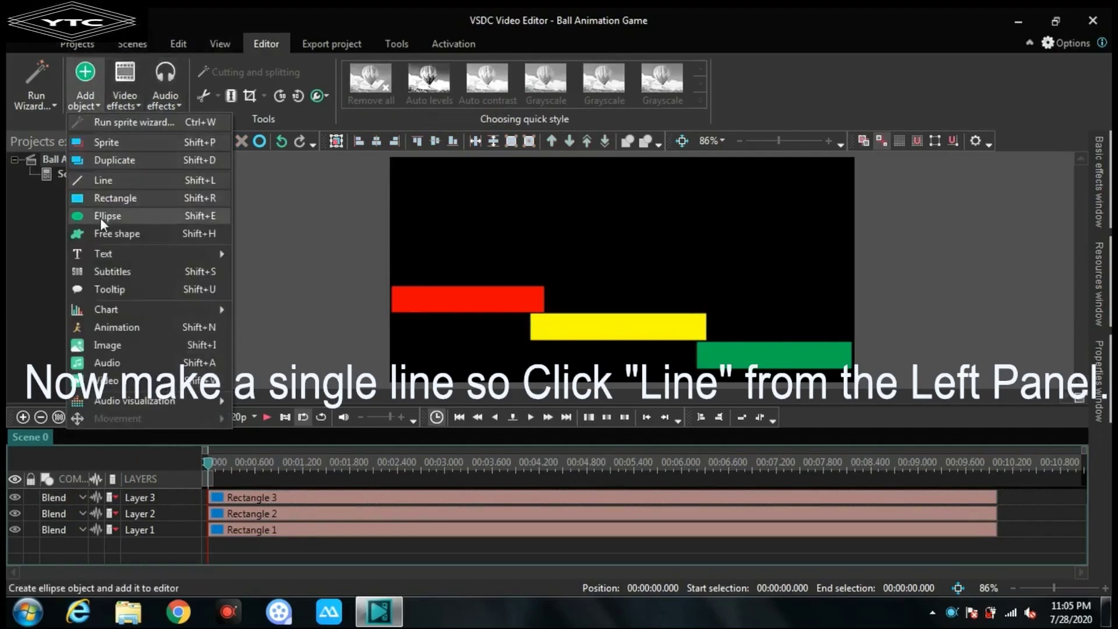
left_click(118, 184)
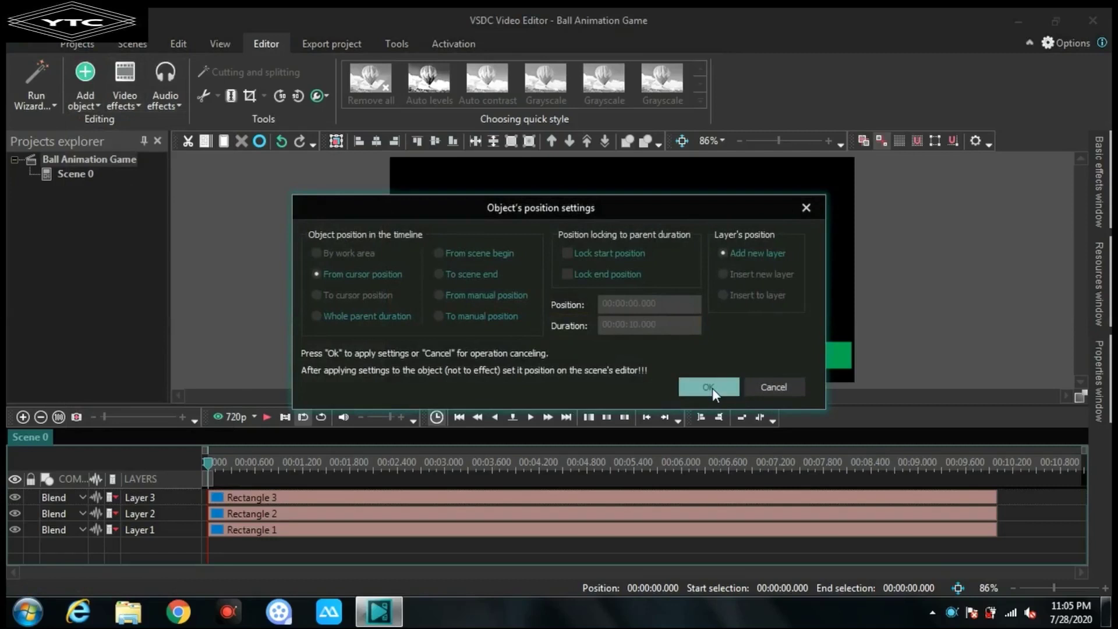
left_click(711, 387)
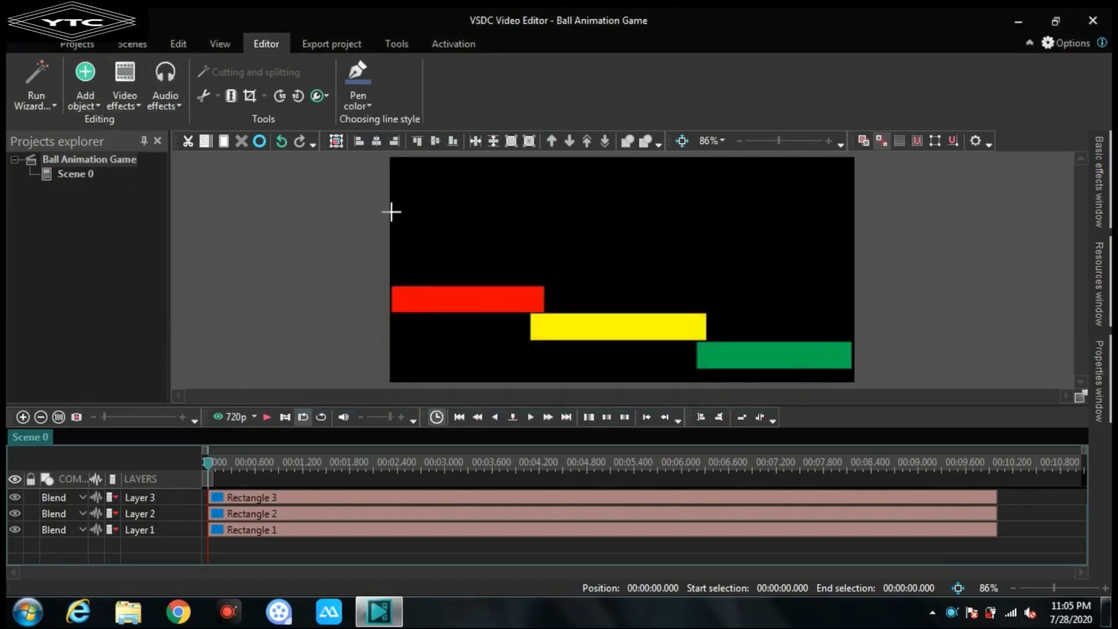
left_click_drag(391, 211, 479, 211)
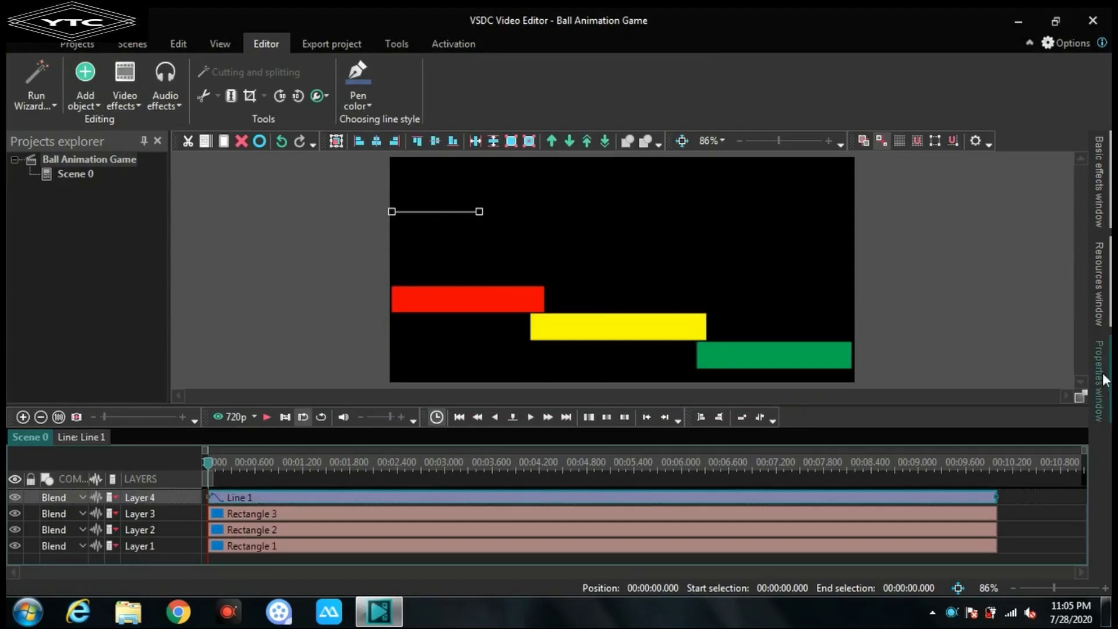
Set the white line's pen thickness to 7 and shorten it slightly from its right end.
mouse_move(1104, 378)
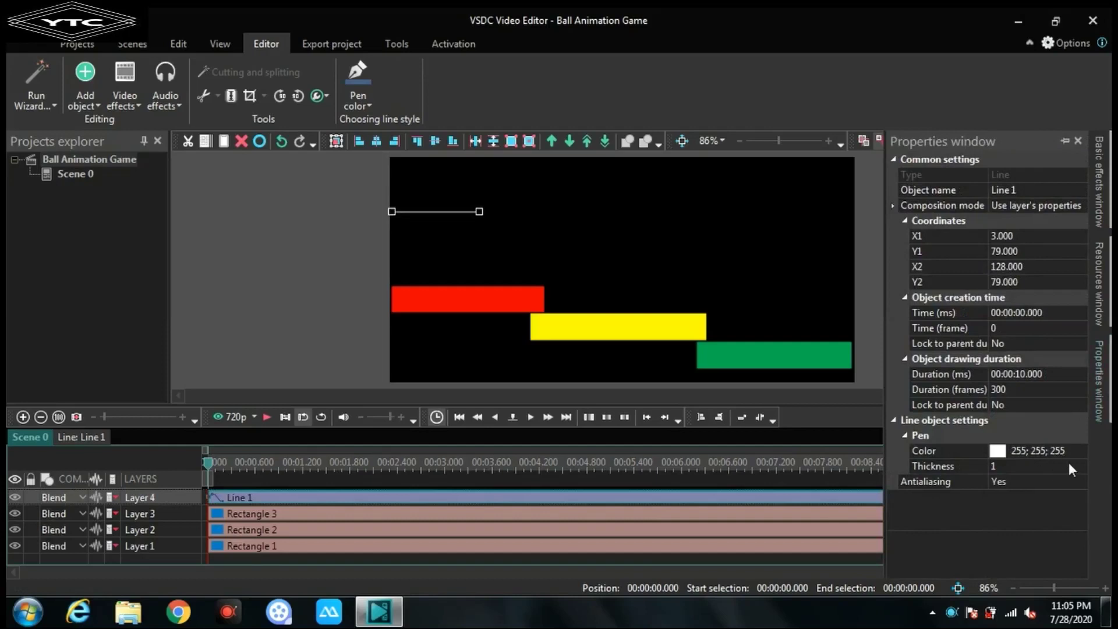
left_click(1053, 466)
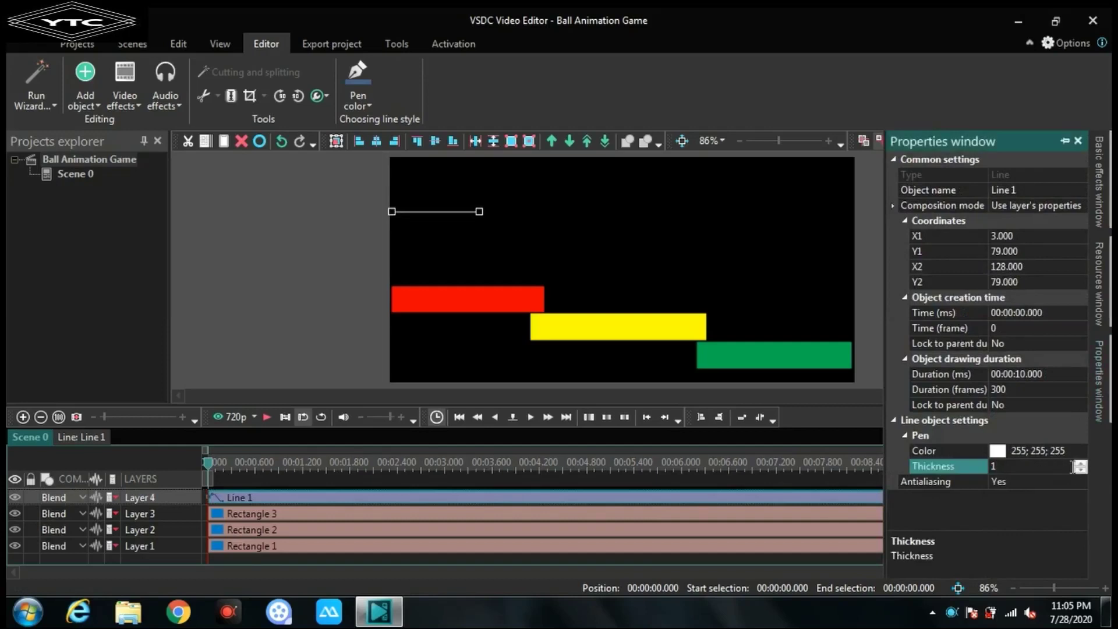
left_click(1080, 464)
left_click(1081, 463)
left_click(1080, 464)
left_click(1081, 463)
left_click(466, 256)
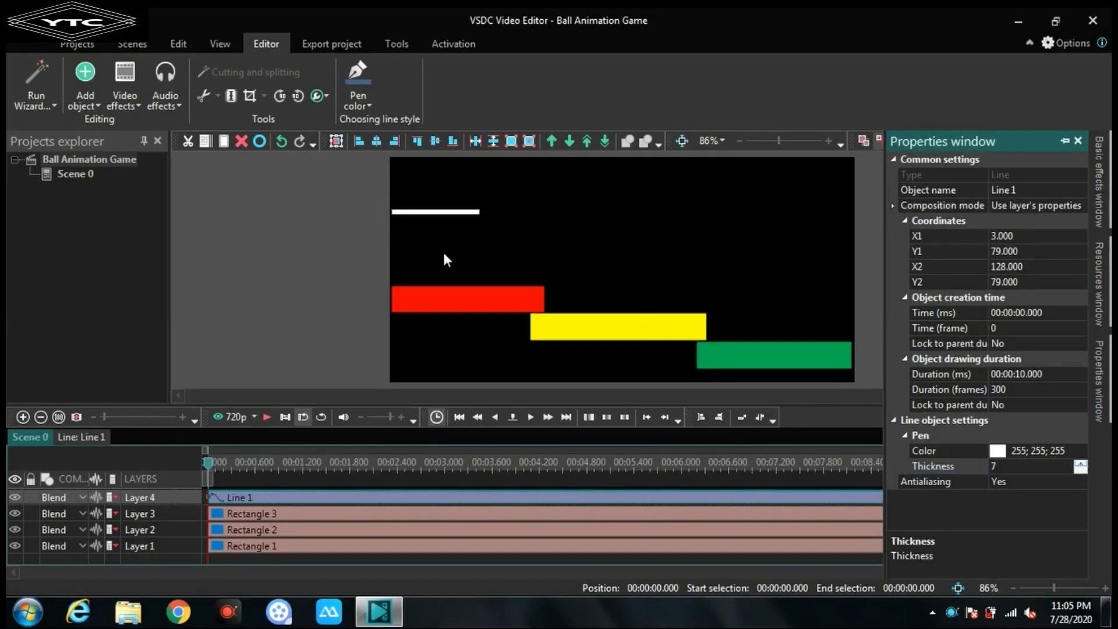
left_click(437, 213)
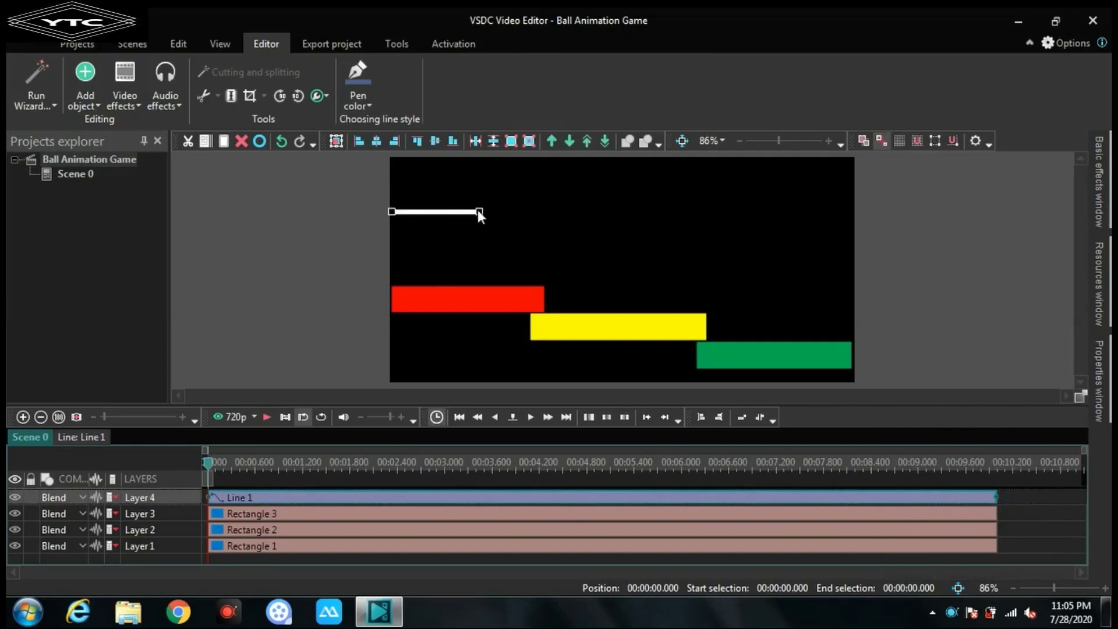
left_click_drag(480, 211, 466, 213)
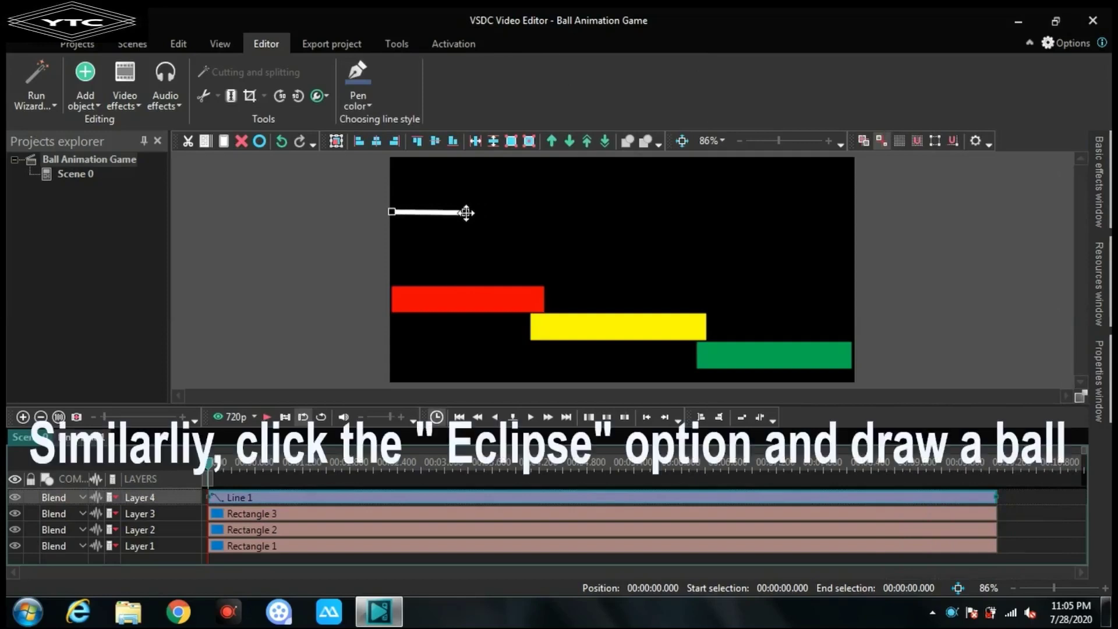
Add an ellipse on a new layer from the cursor position, drawn as a round ball resting on the white line's left part.
left_click(89, 85)
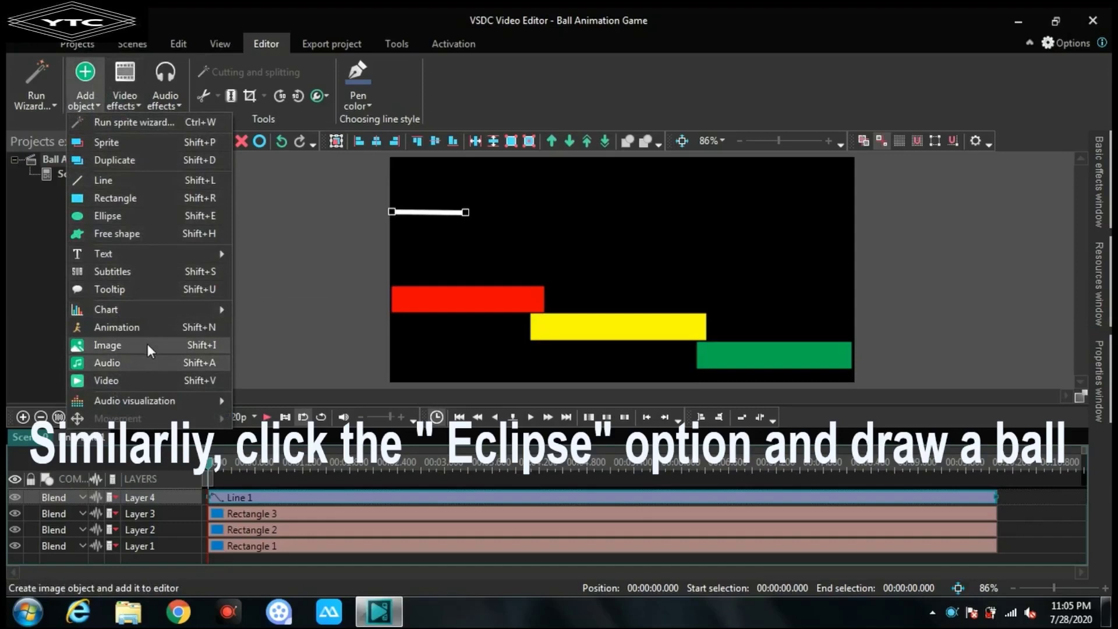
mouse_move(123, 255)
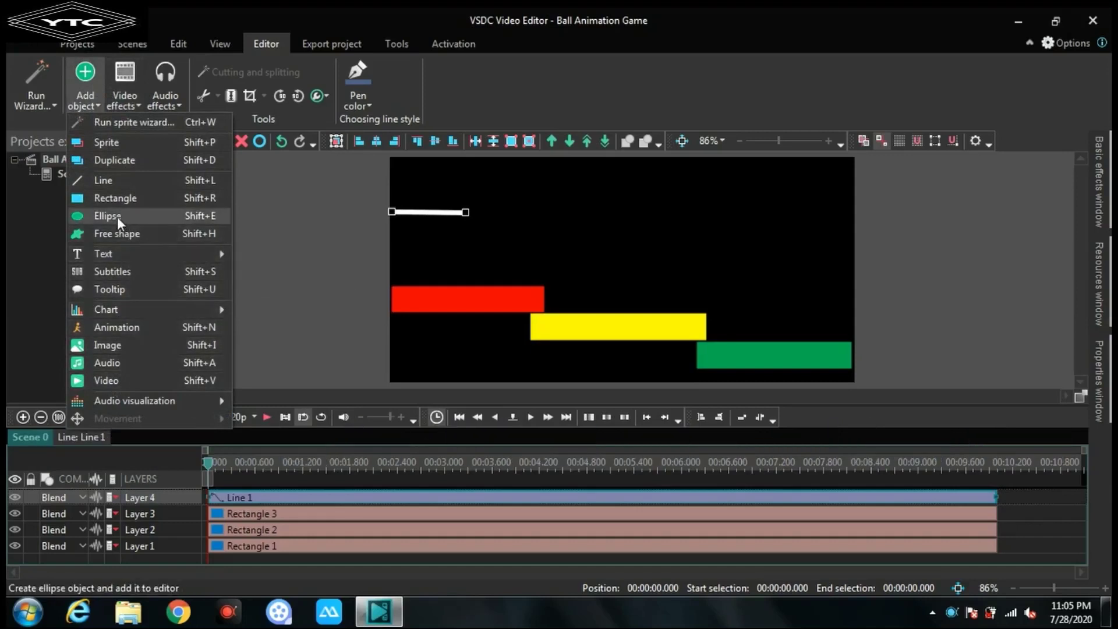
left_click(117, 221)
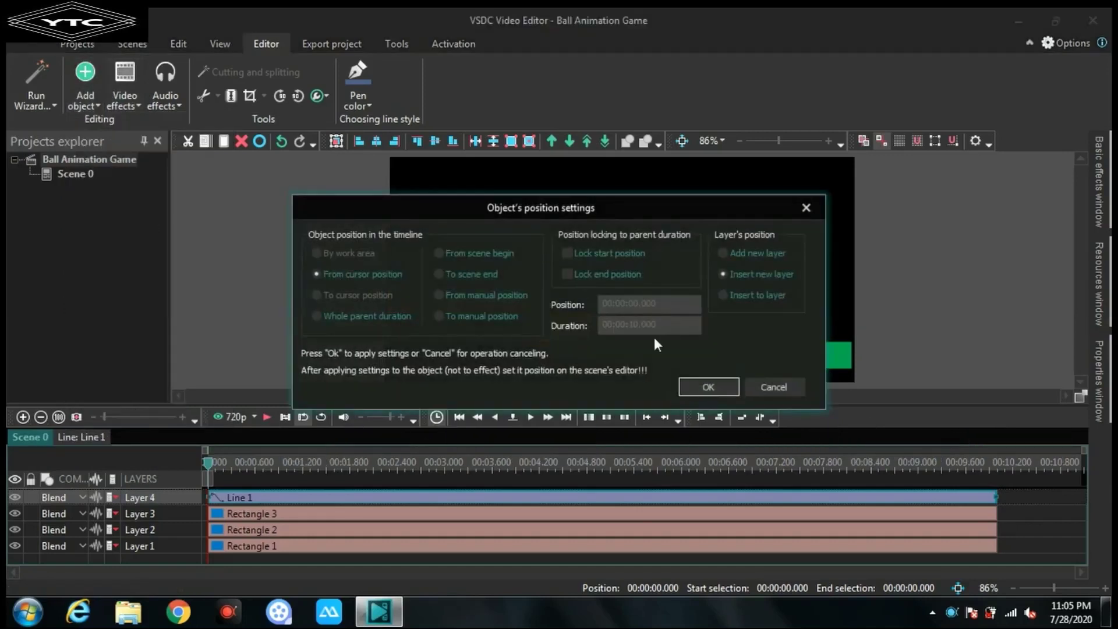
left_click(693, 392)
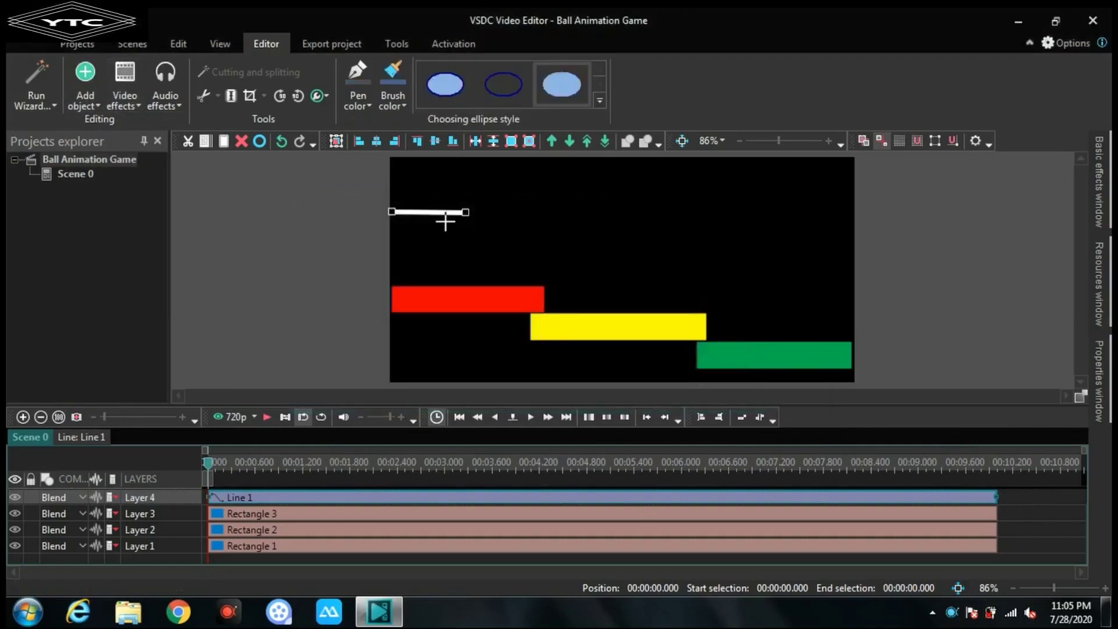
mouse_move(396, 166)
left_mouse_down()
mouse_move(450, 199)
mouse_move(451, 215)
mouse_move(416, 194)
left_mouse_up()
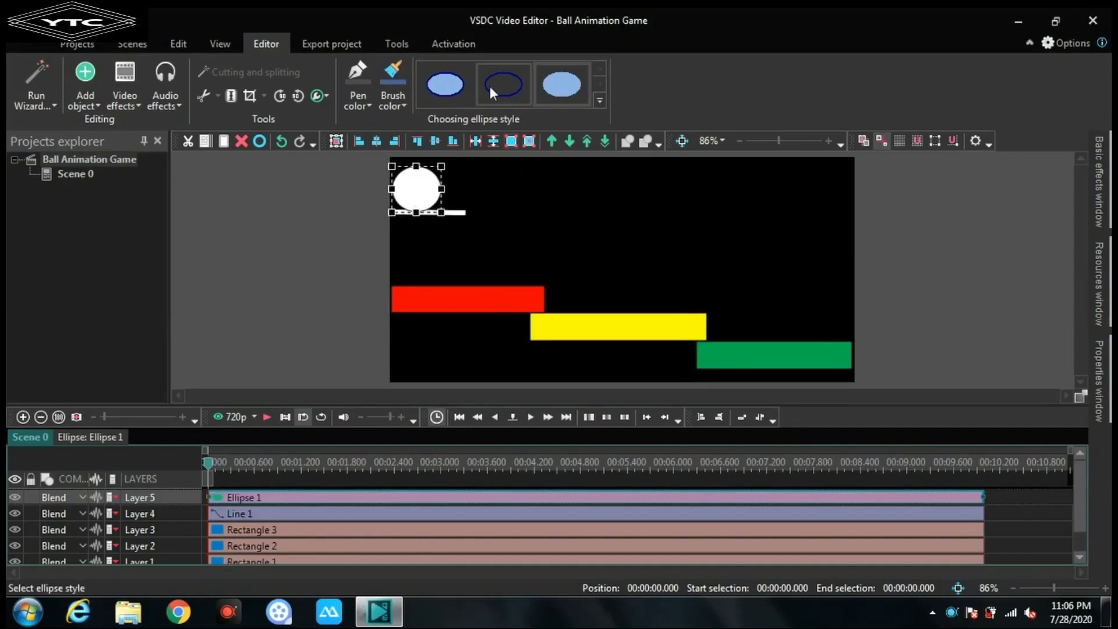
Fill the ball with the standard dark blue brush colour.
left_click(404, 106)
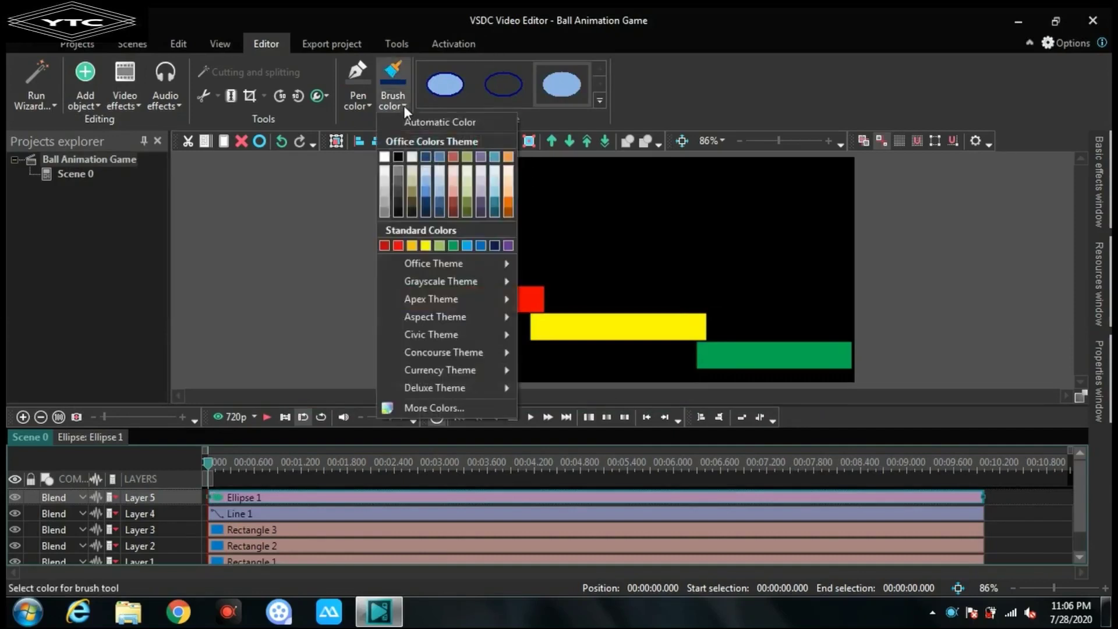
left_click(495, 244)
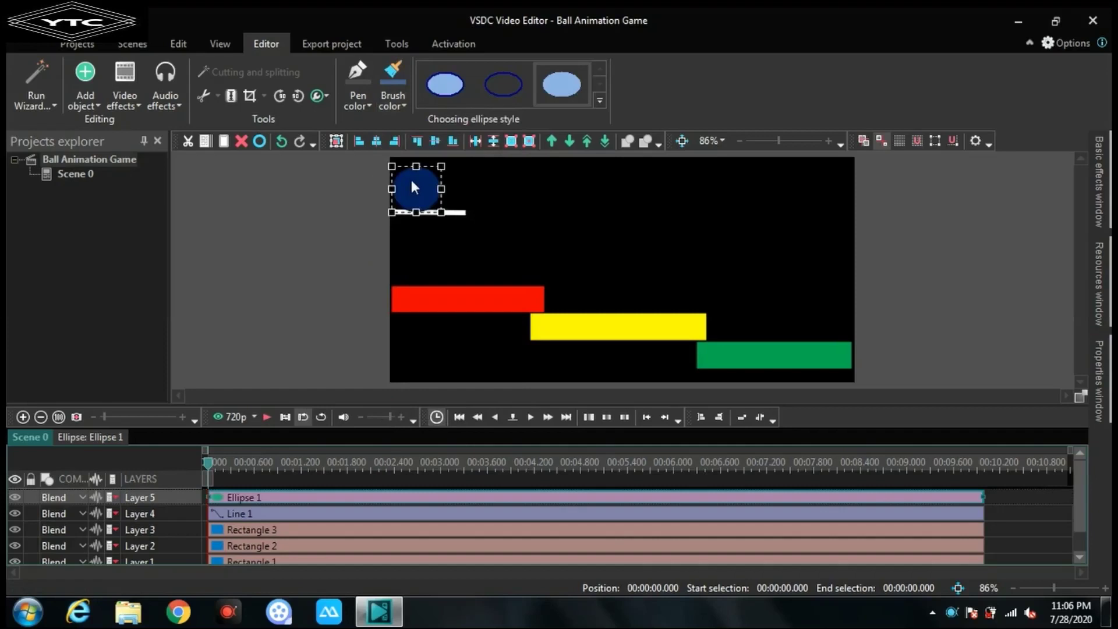
left_click(483, 184)
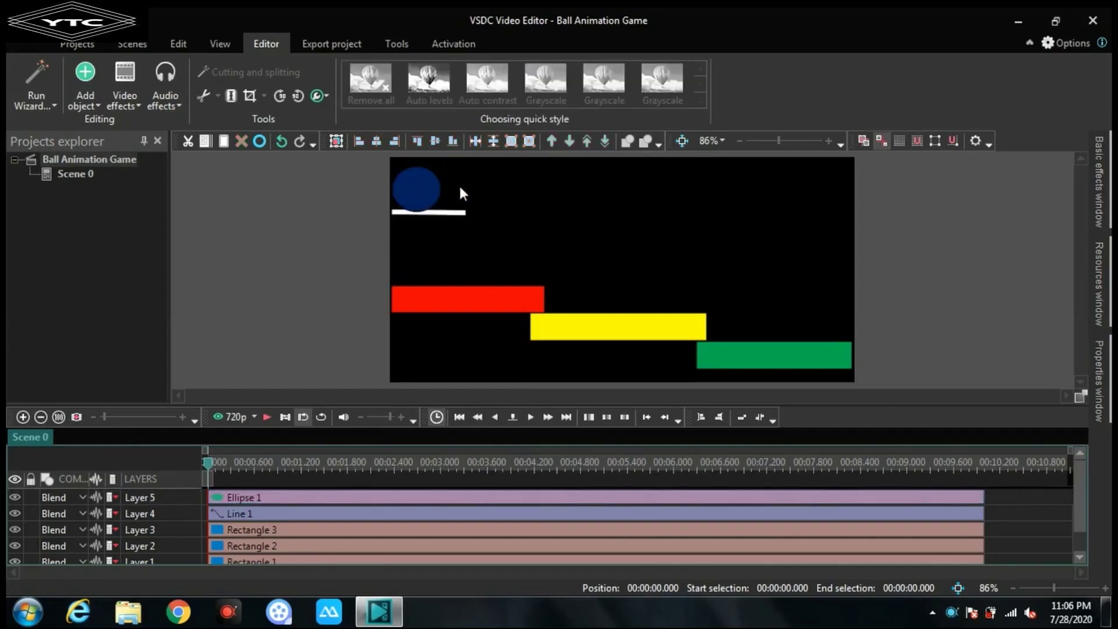
Open the ellipse object and add a Movement to object end, taking the ball right to just before the white line's end.
left_click(426, 187)
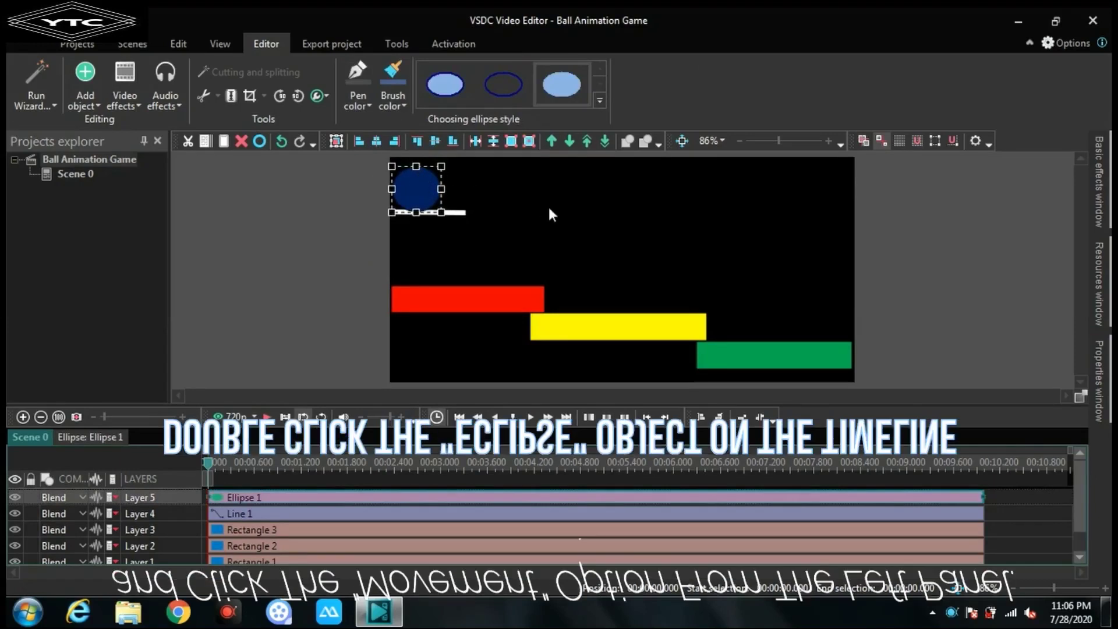
double_click(331, 497)
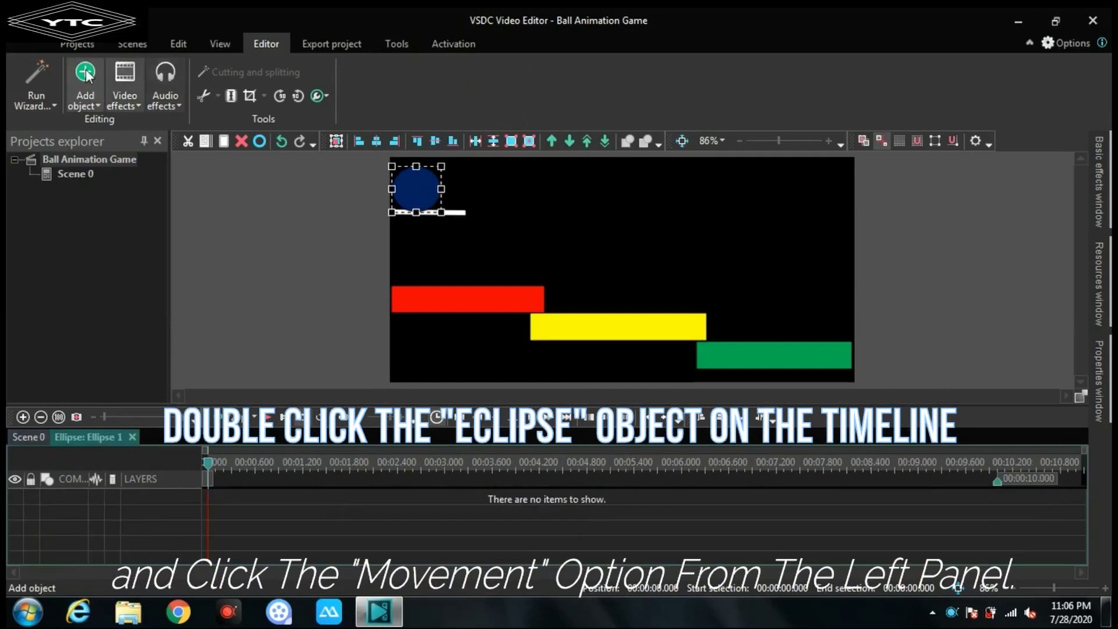
left_click(85, 93)
mouse_move(122, 413)
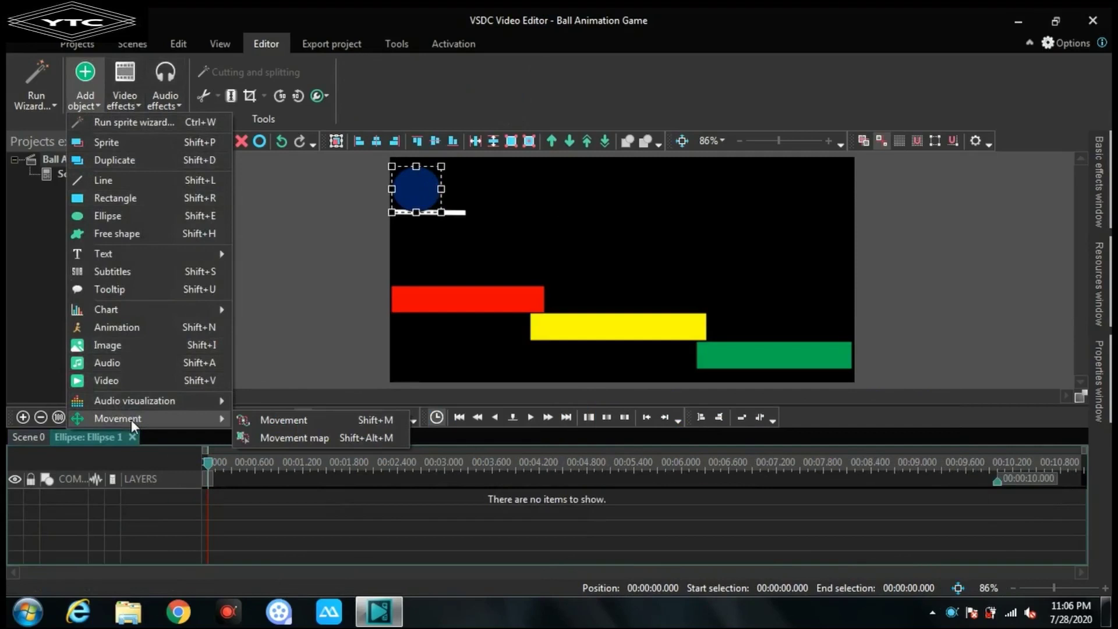
left_click(304, 415)
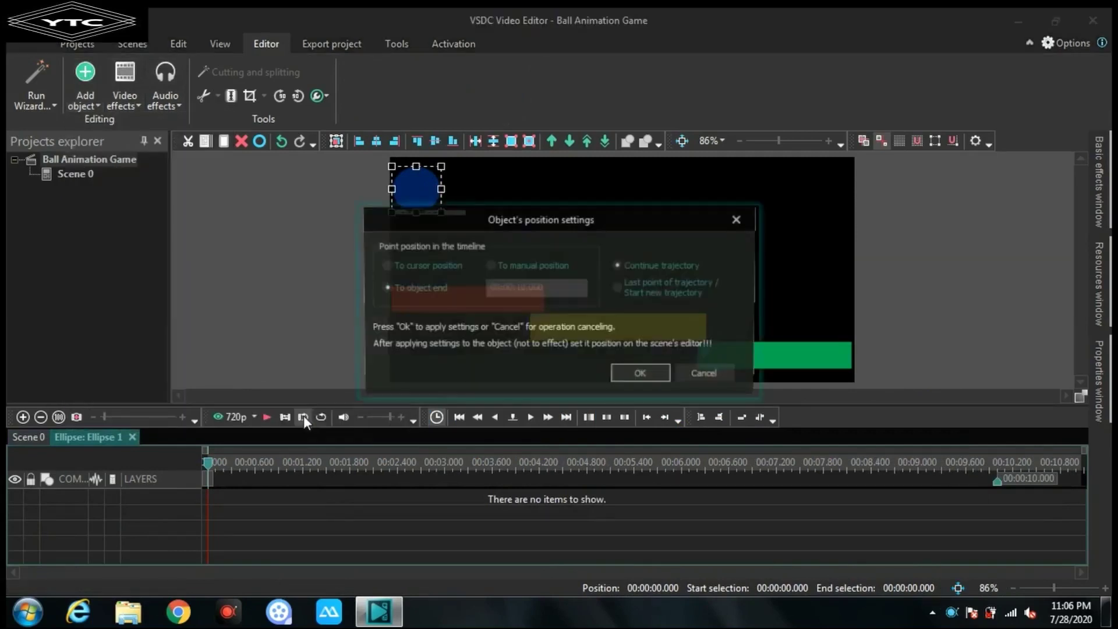
left_click(642, 375)
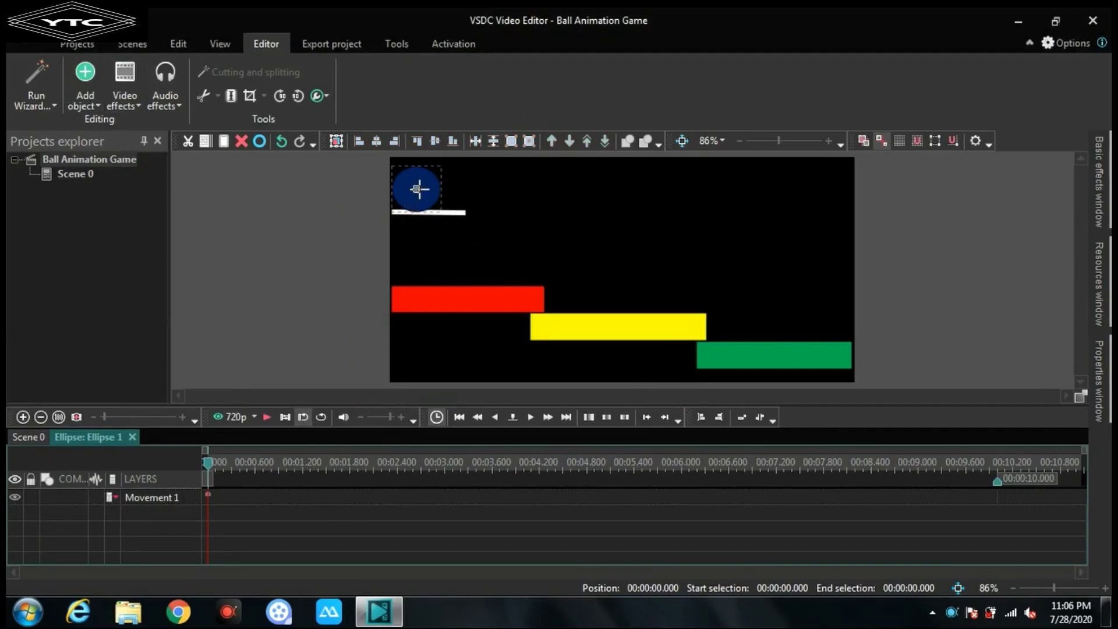
left_click_drag(417, 188, 456, 186)
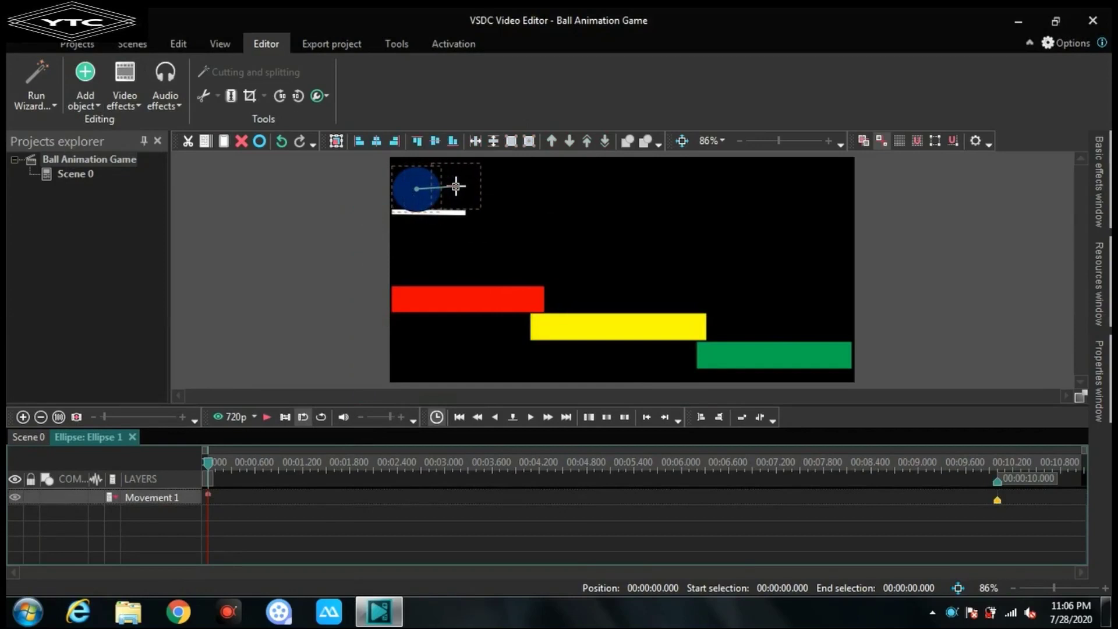
Continue the ball's trajectory with a Movement point down and to the right, landing on the red rectangle near its right end.
left_click(92, 89)
mouse_move(169, 422)
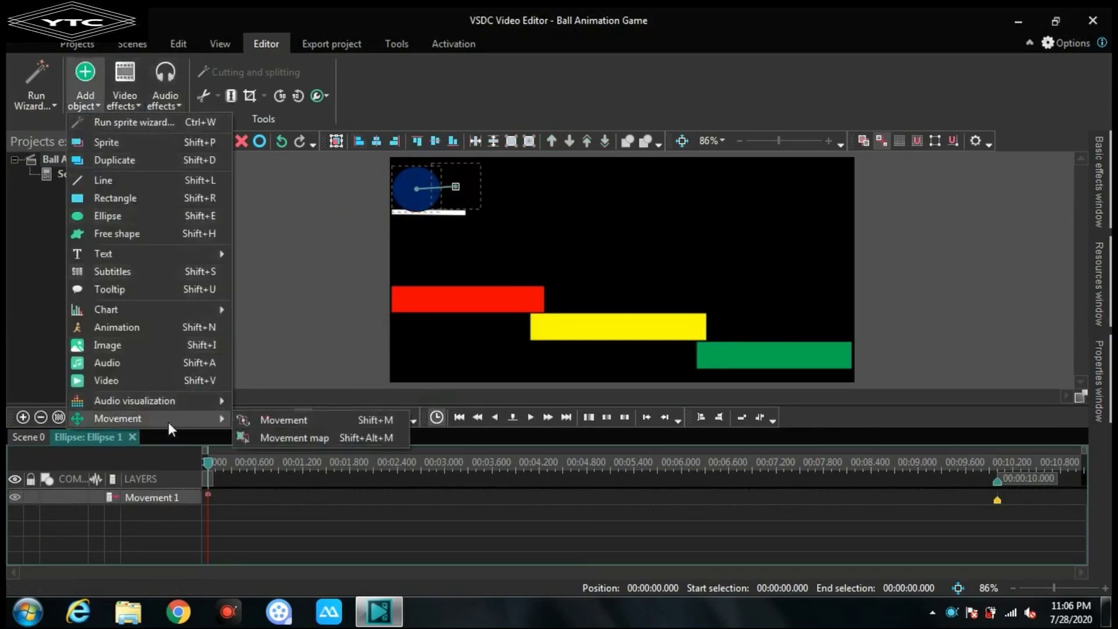
left_click(273, 422)
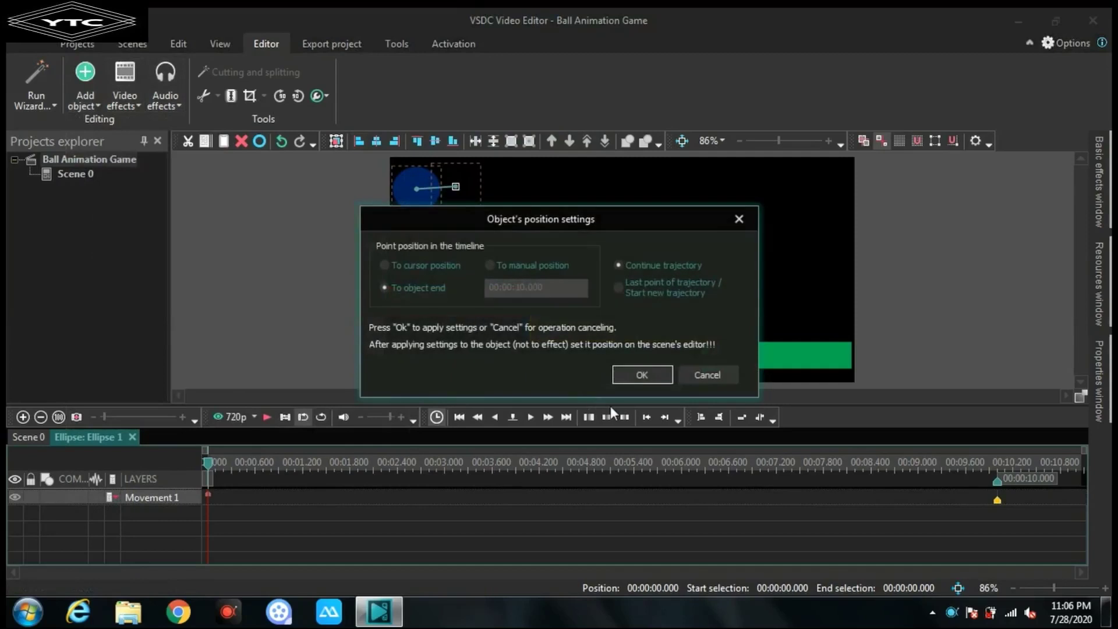
left_click(631, 371)
left_click_drag(456, 188, 512, 255)
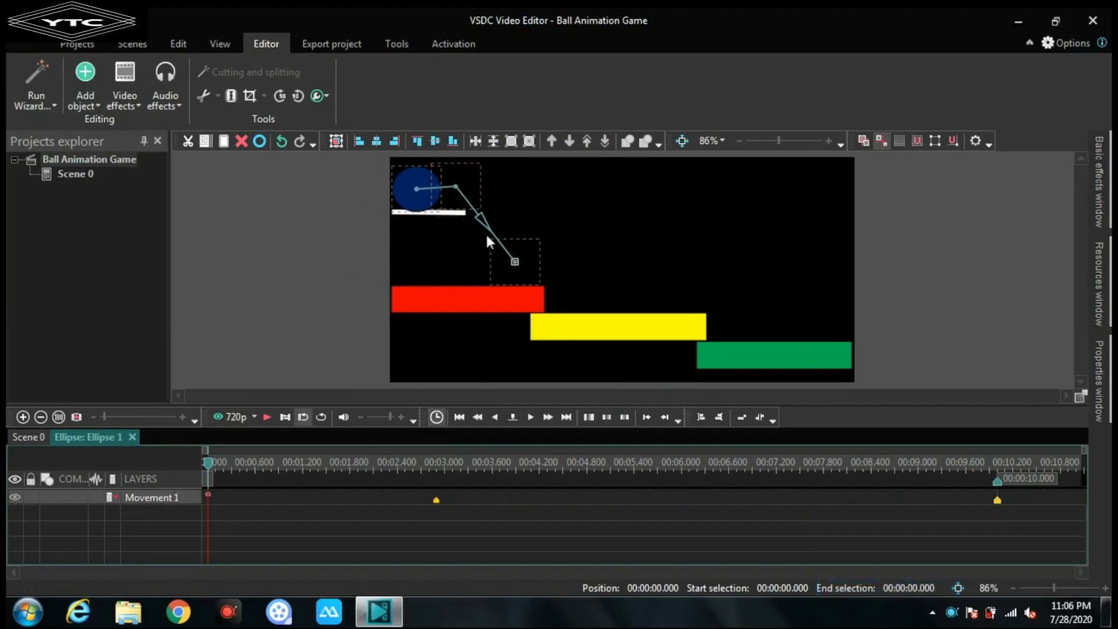
Continue the ball's trajectory with a Movement point bouncing up and to the right, high above the middle of the yellow rectangle.
left_click(76, 89)
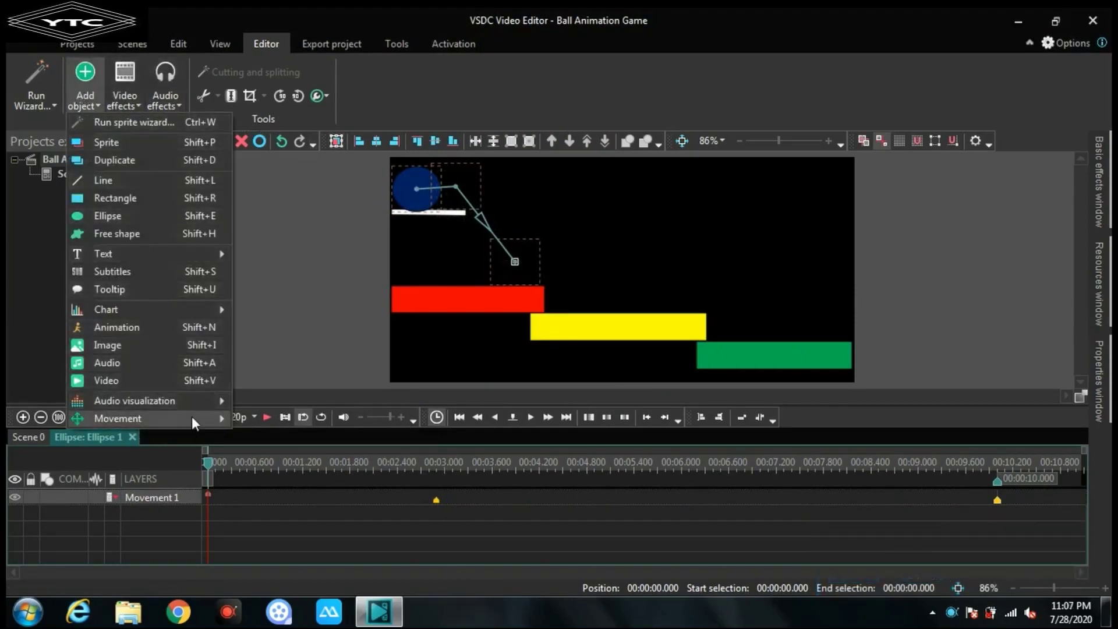
mouse_move(191, 417)
left_click(309, 420)
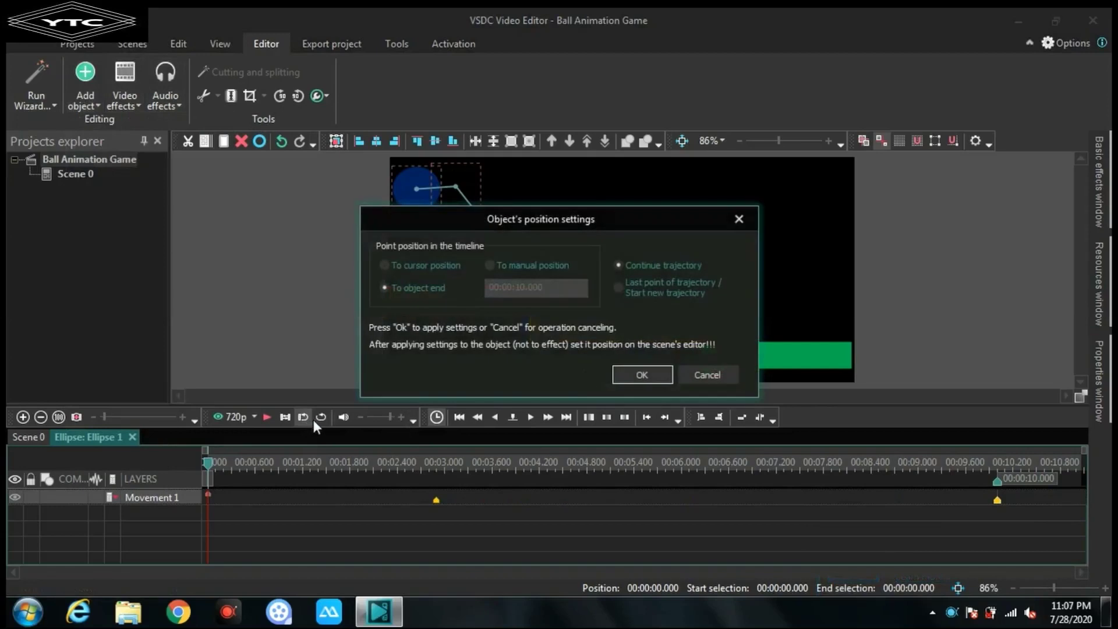
left_click(643, 378)
left_click(516, 262)
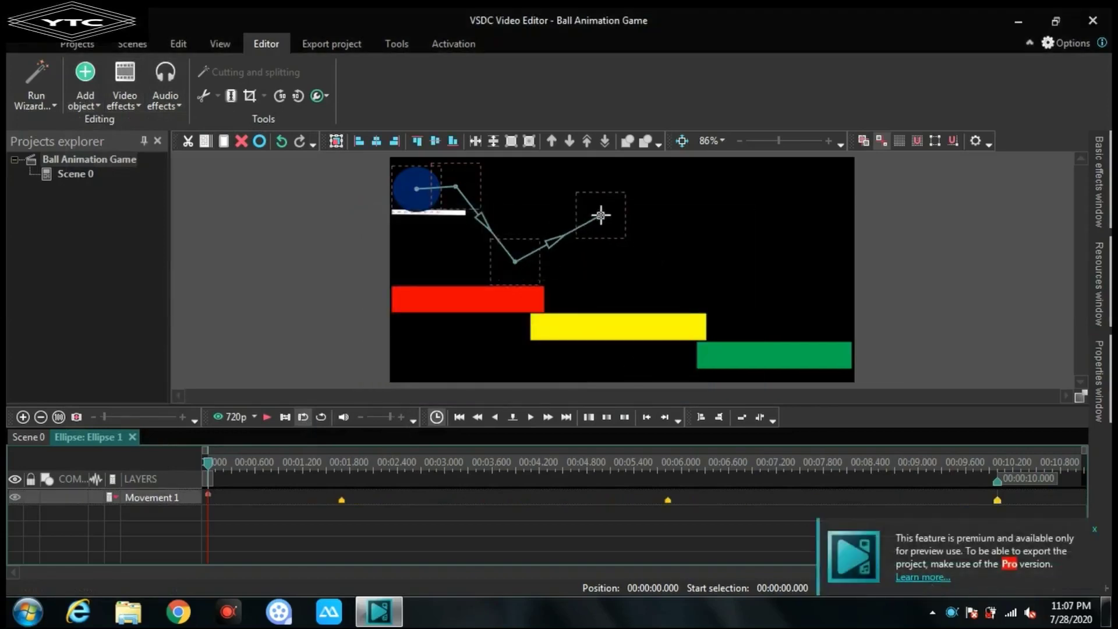
Continue the ball's trajectory with a Movement point down and to the right, landing on the yellow rectangle near its right end.
left_click(92, 83)
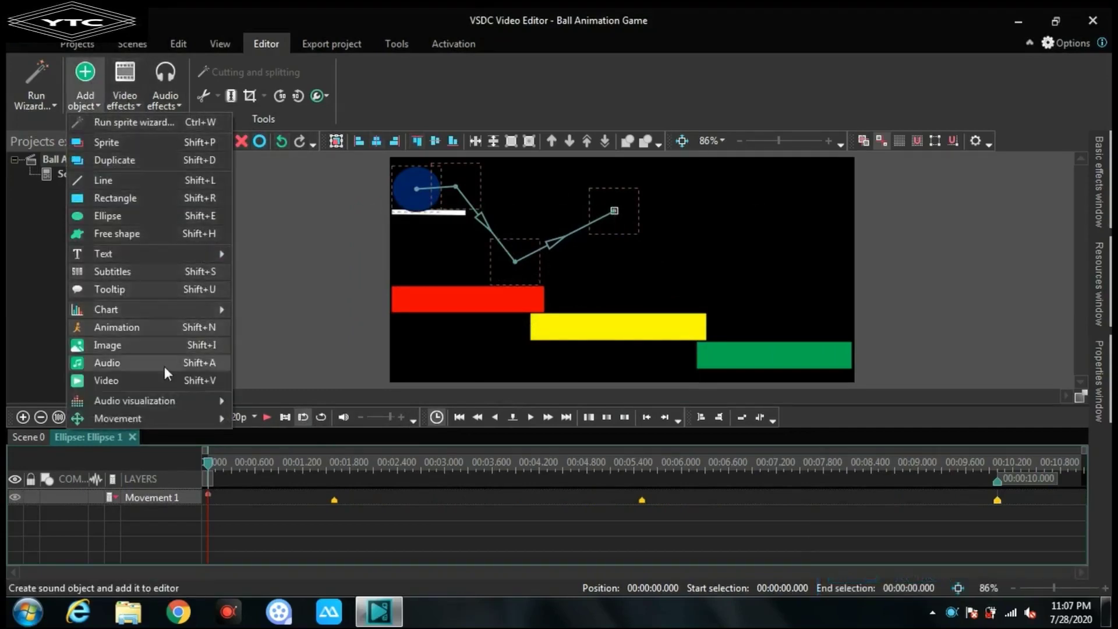
mouse_move(173, 417)
left_click(294, 417)
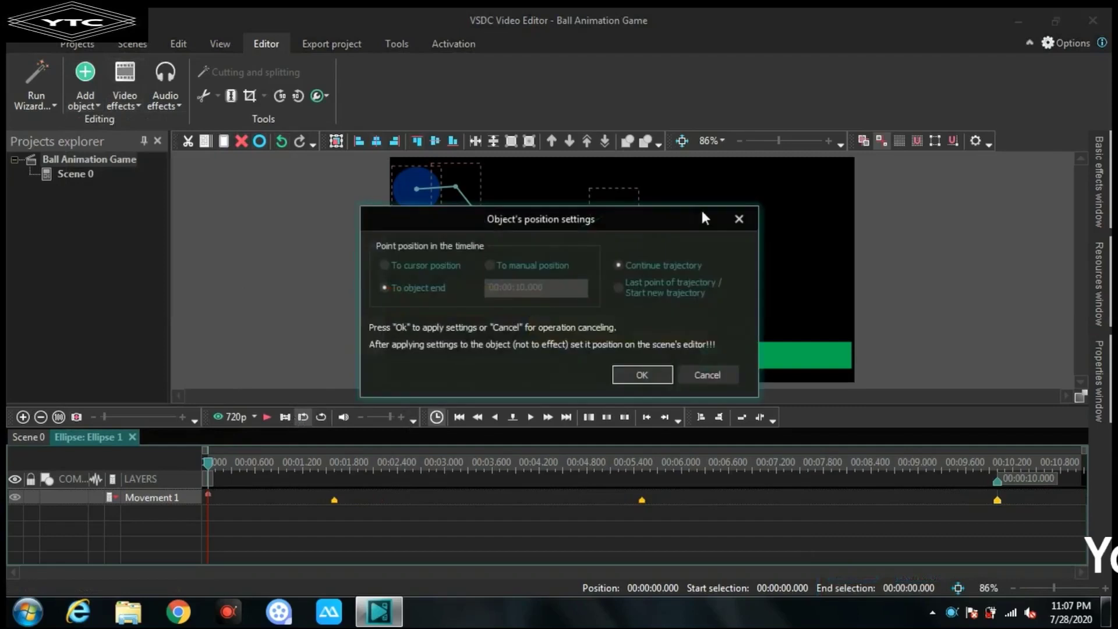
left_click(646, 375)
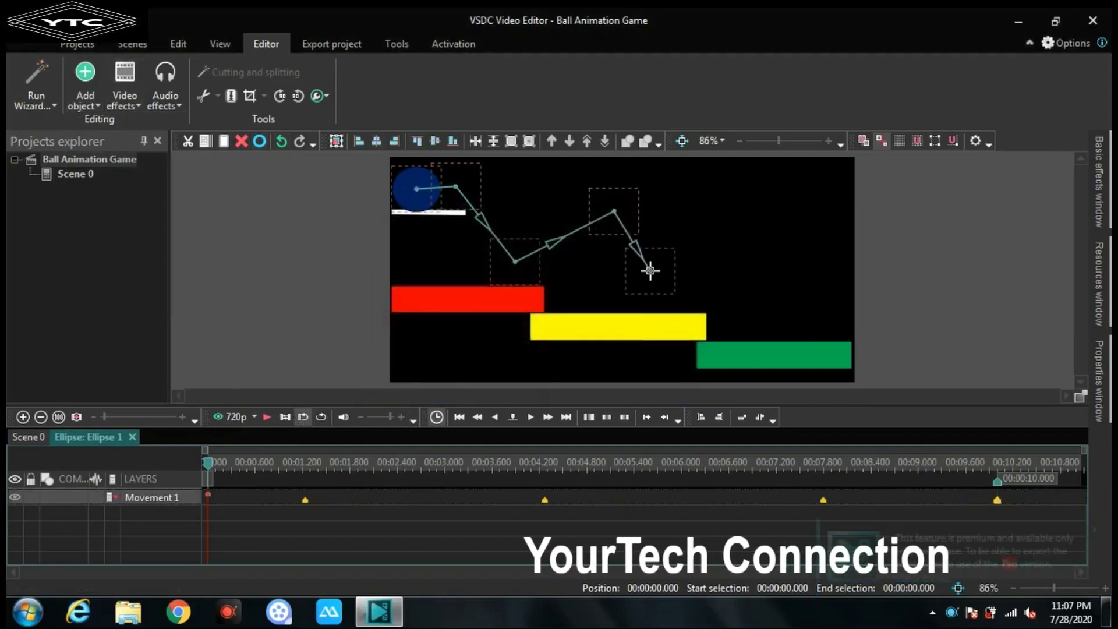
left_click(674, 289)
left_click_drag(674, 289, 674, 288)
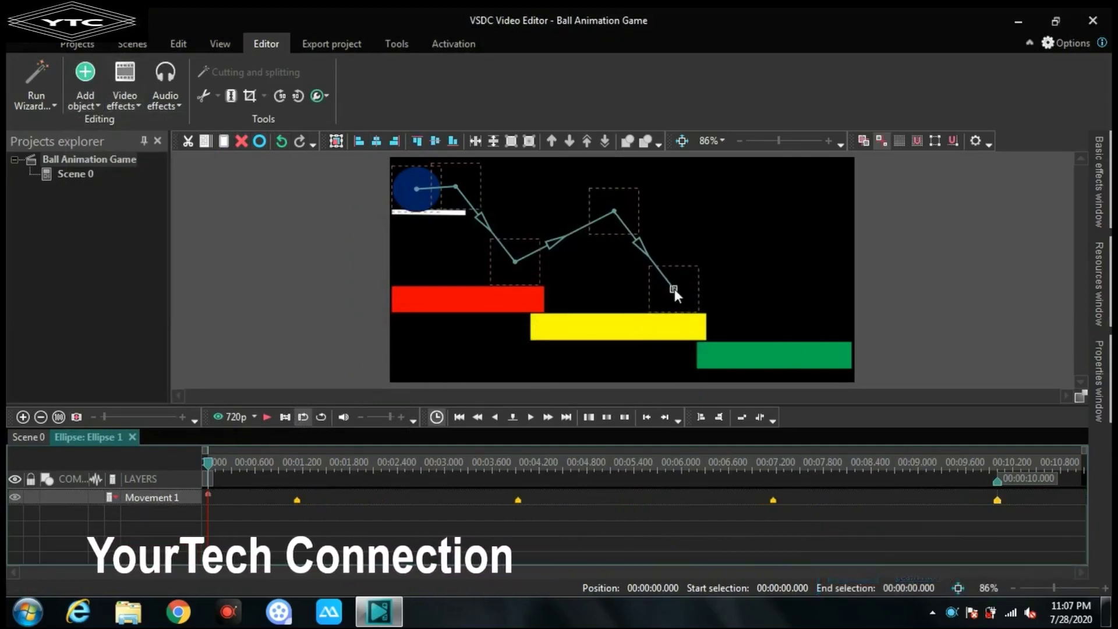
Continue the ball's trajectory with a Movement point rising slightly to the right, in the air above the green rectangle.
left_click(80, 96)
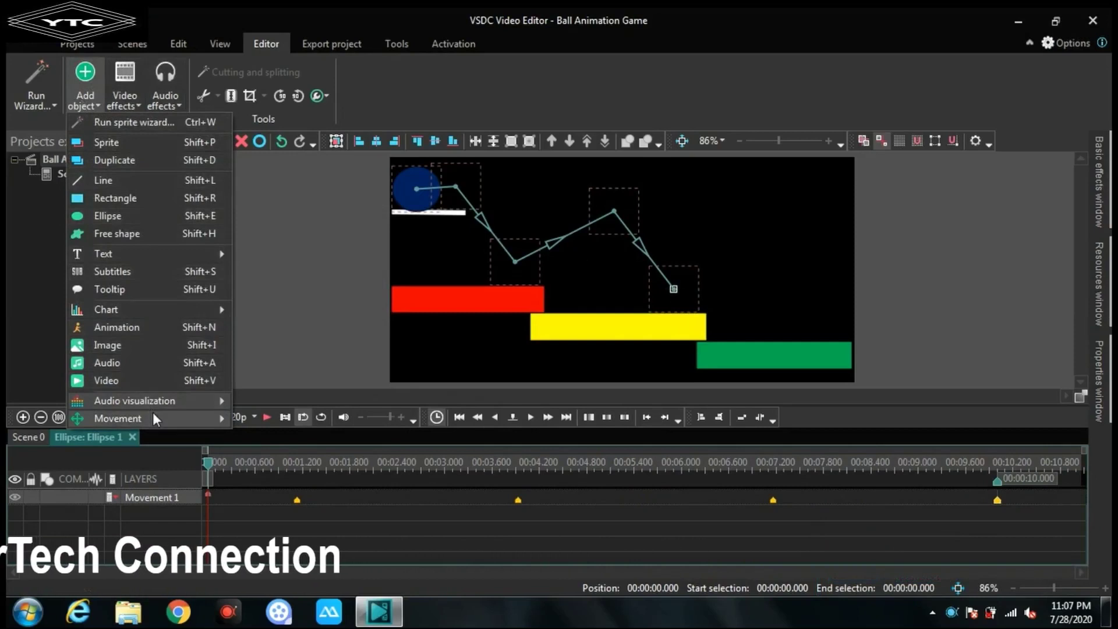
mouse_move(152, 413)
left_click(280, 414)
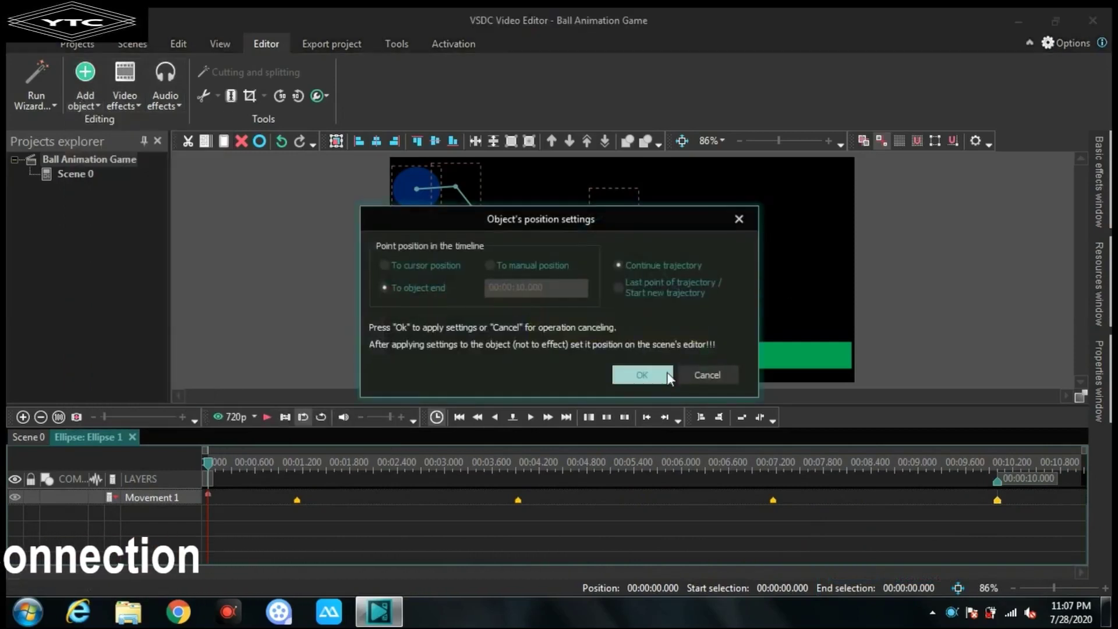
left_click(636, 367)
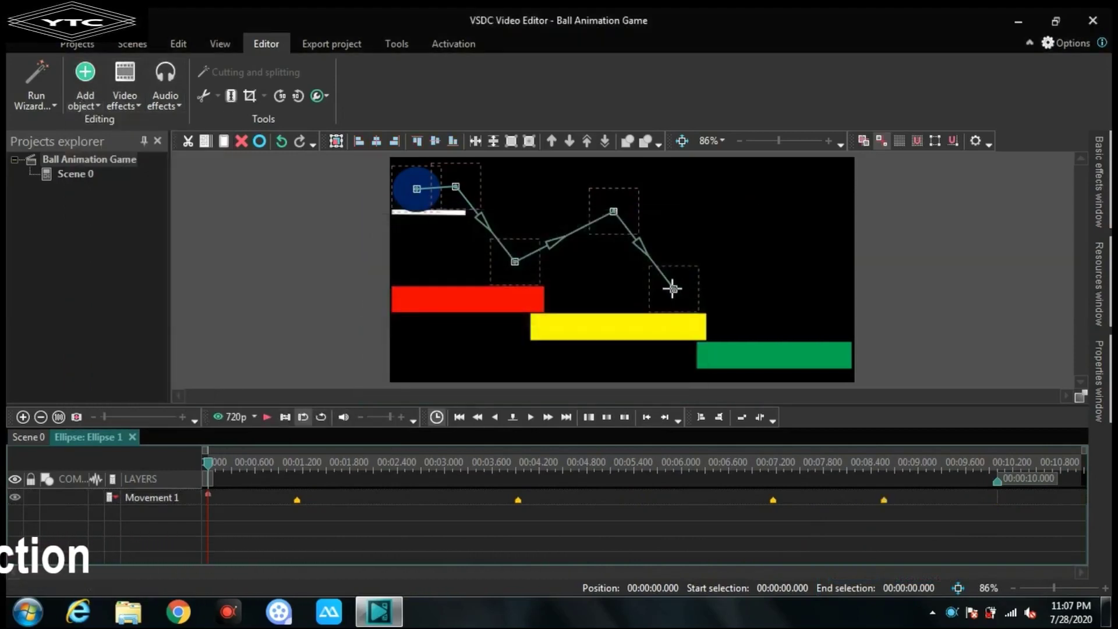
left_click(742, 289)
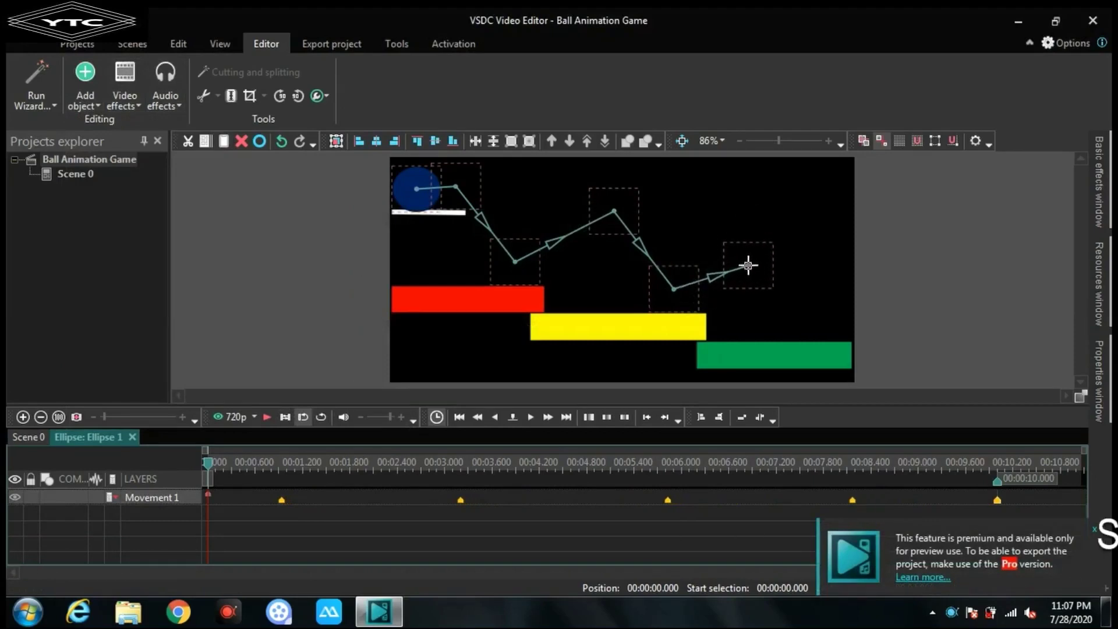
Continue the ball's trajectory with a Movement point down and to the right, landing on the green rectangle near its right end.
left_click(92, 91)
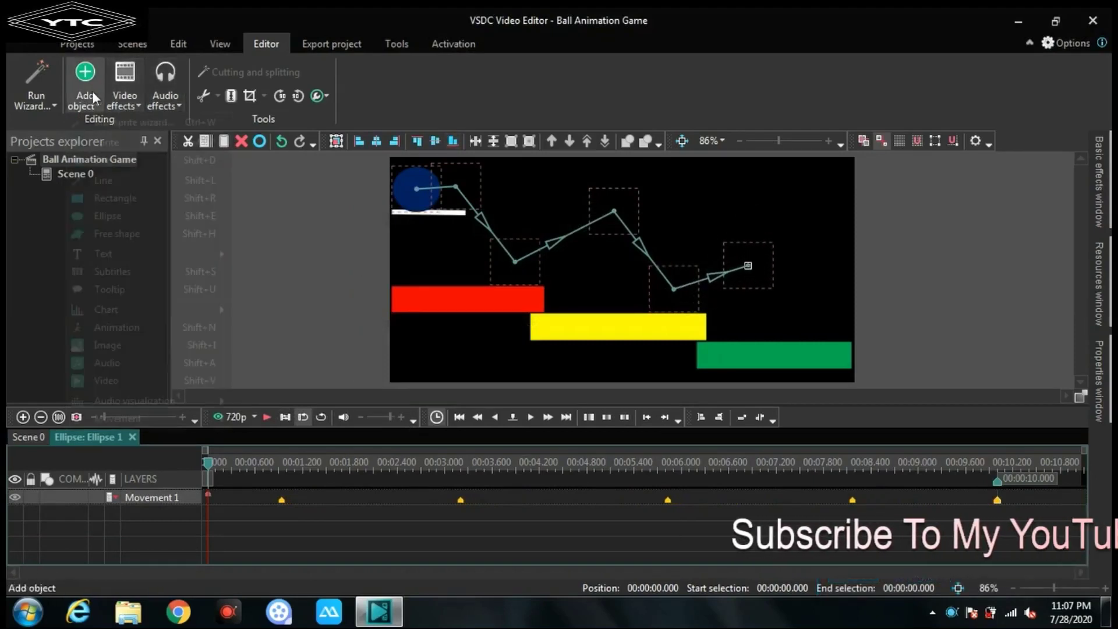
mouse_move(186, 416)
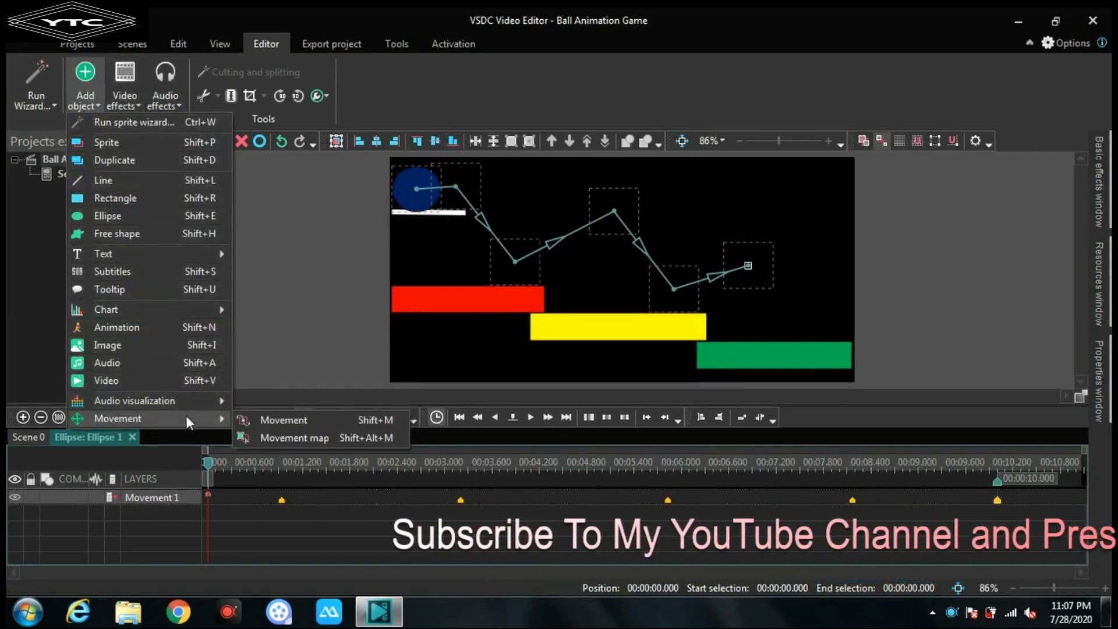
left_click(283, 420)
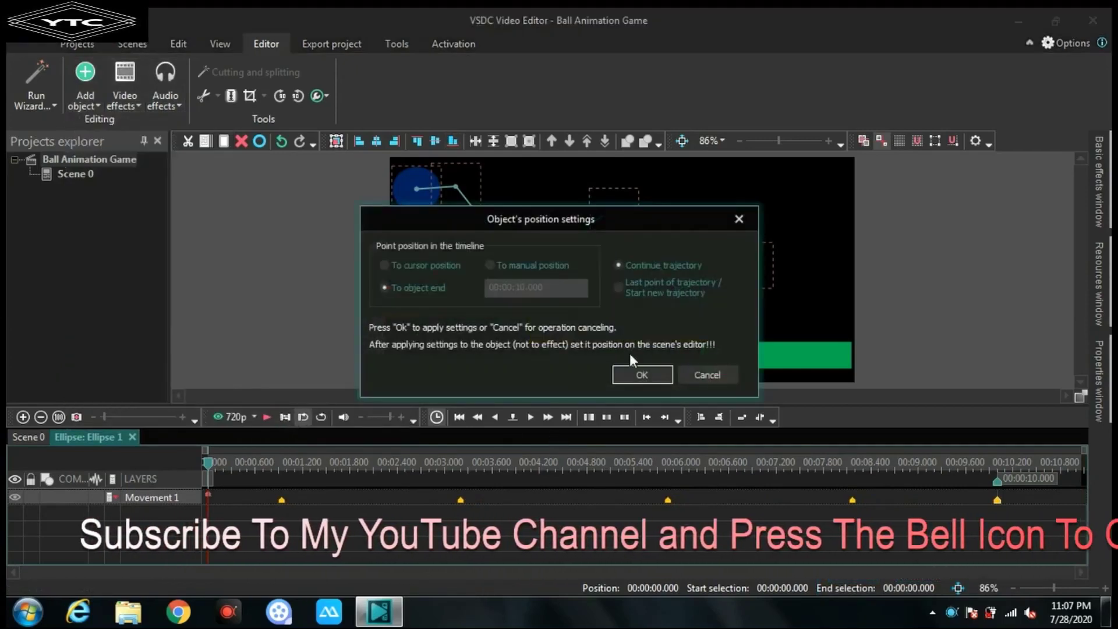
left_click(629, 375)
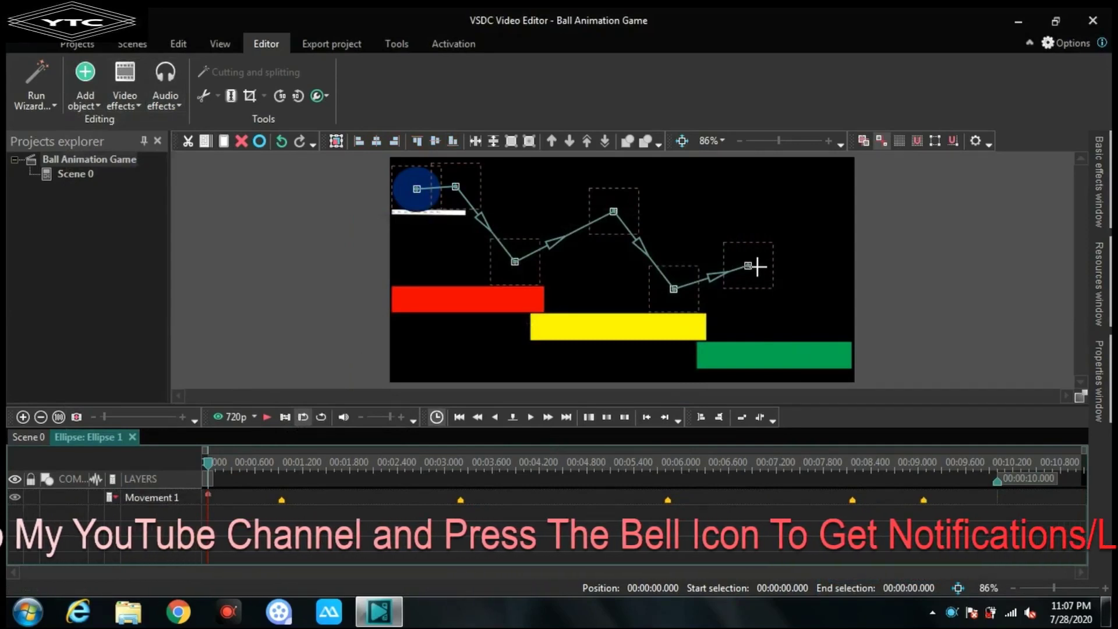
left_click(823, 319)
left_click_drag(823, 320, 808, 317)
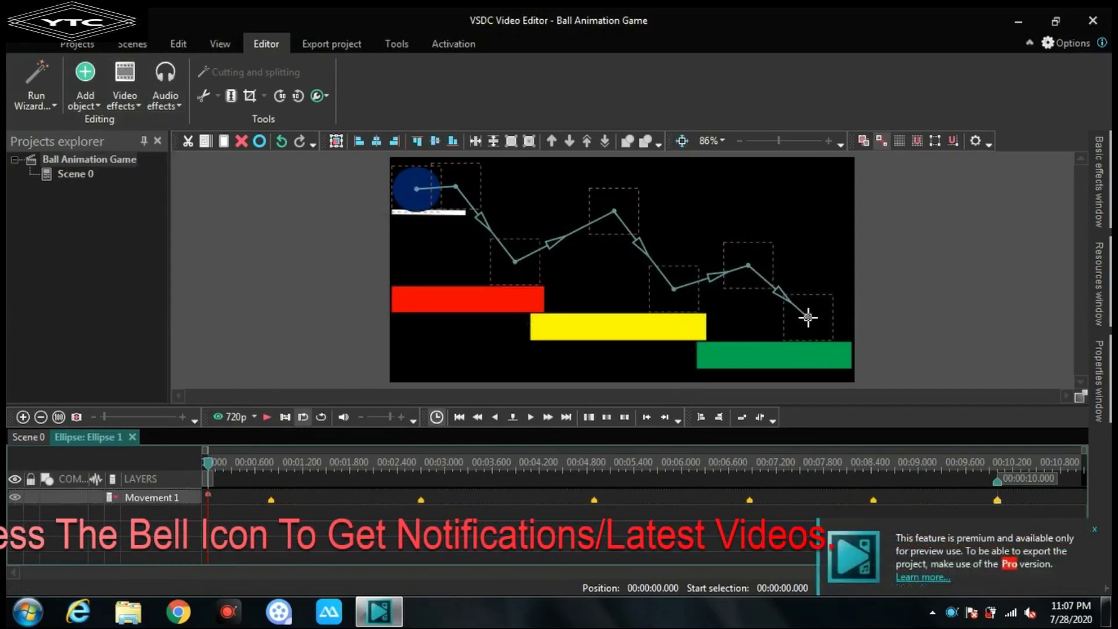
Continue the ball's trajectory with a Movement point bouncing almost straight up, high above the right end of the green rectangle.
left_click(79, 82)
mouse_move(175, 401)
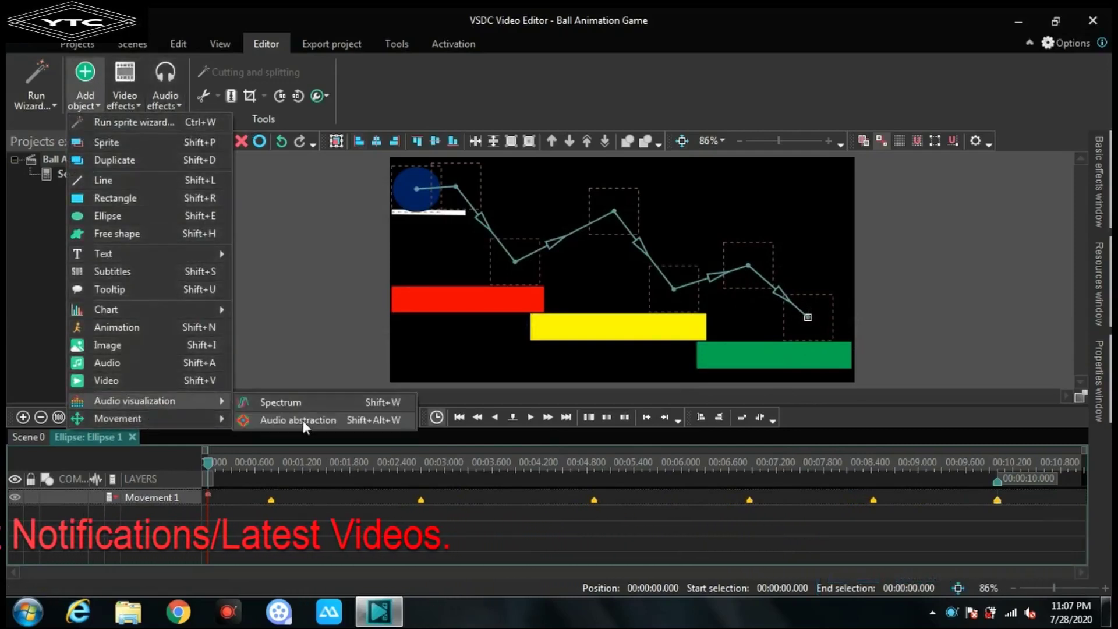
mouse_move(225, 418)
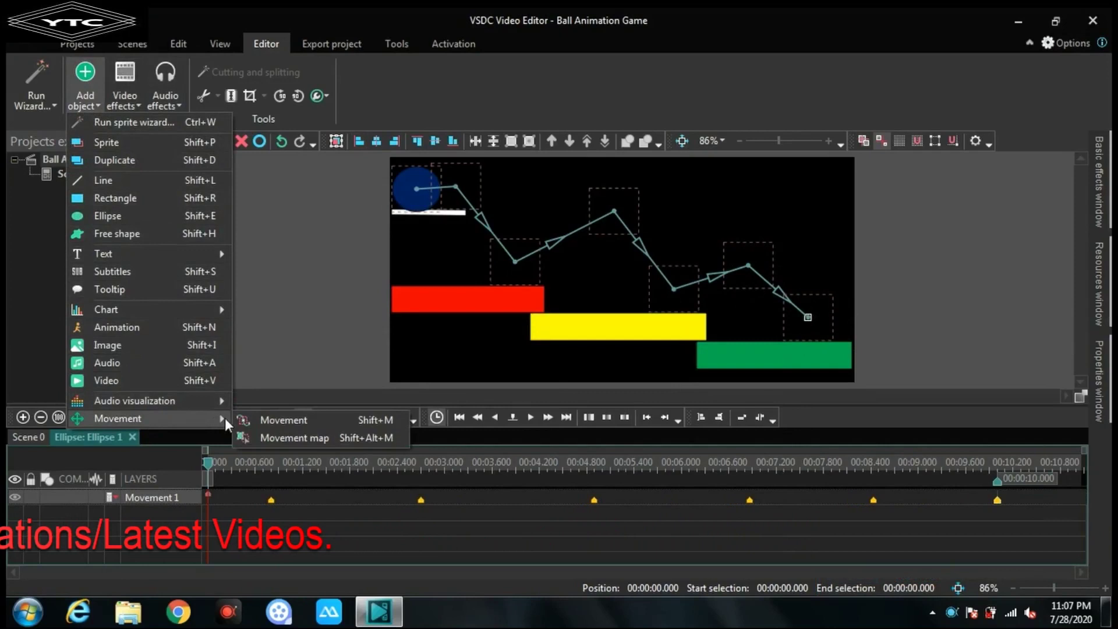
left_click(258, 419)
left_click(658, 375)
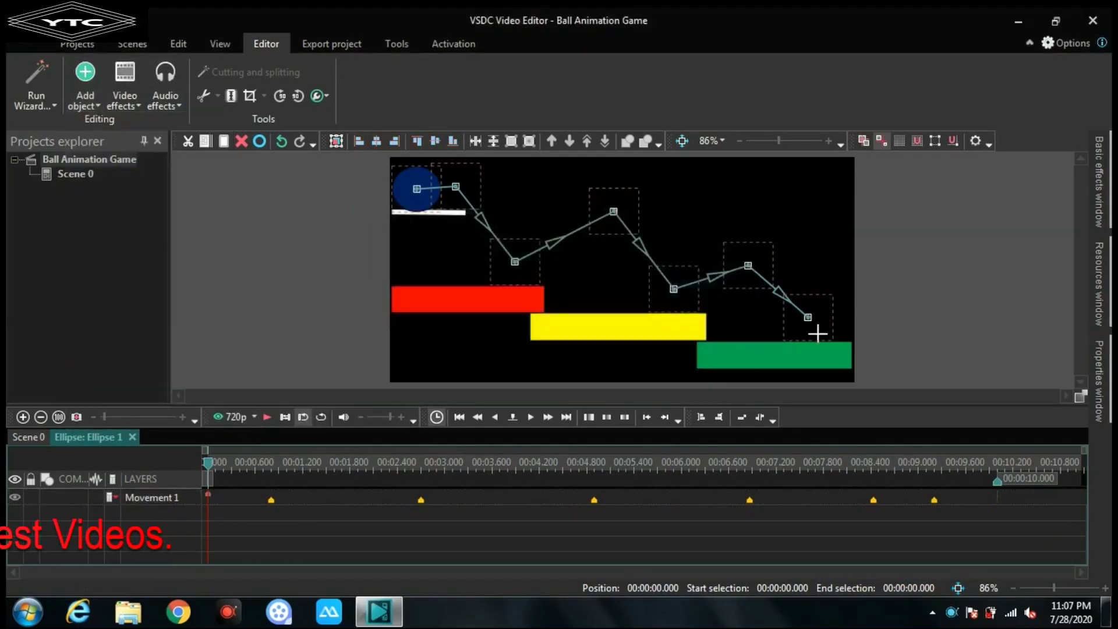
left_click_drag(808, 315, 823, 215)
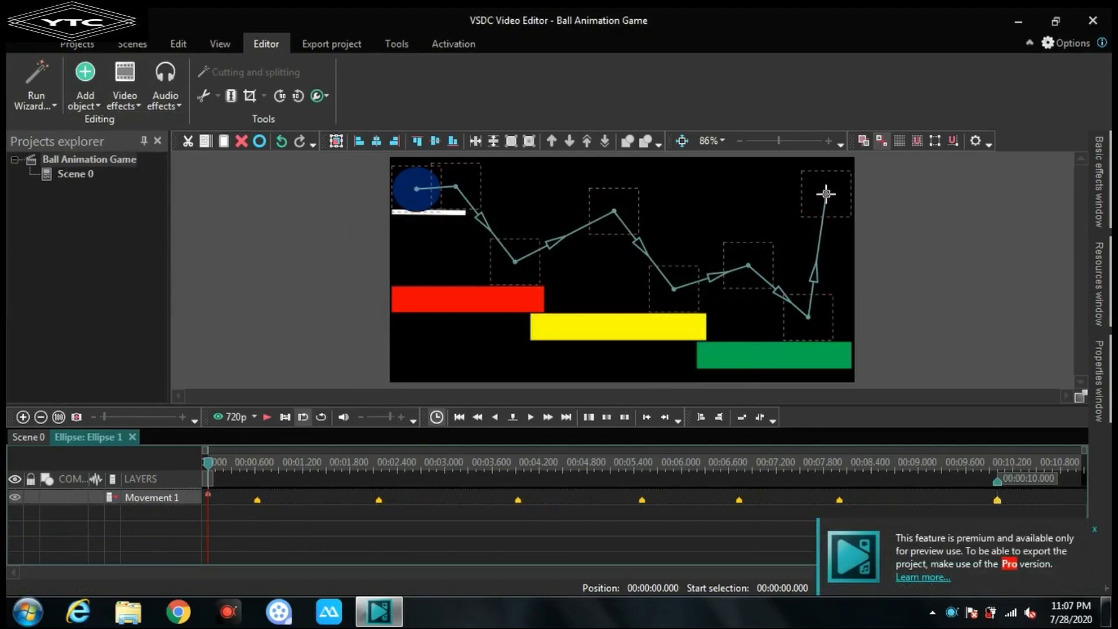
Continue the ball's trajectory with a Movement point going back down and to the left, landing on the middle of the yellow rectangle.
left_click(75, 100)
mouse_move(144, 416)
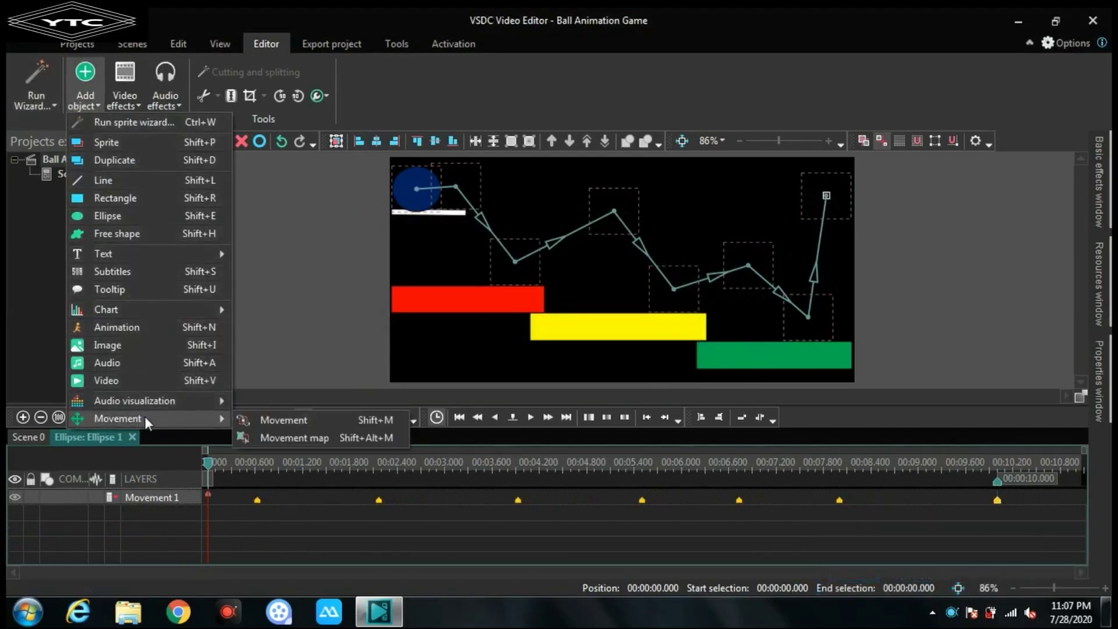
left_click(288, 420)
left_click(657, 375)
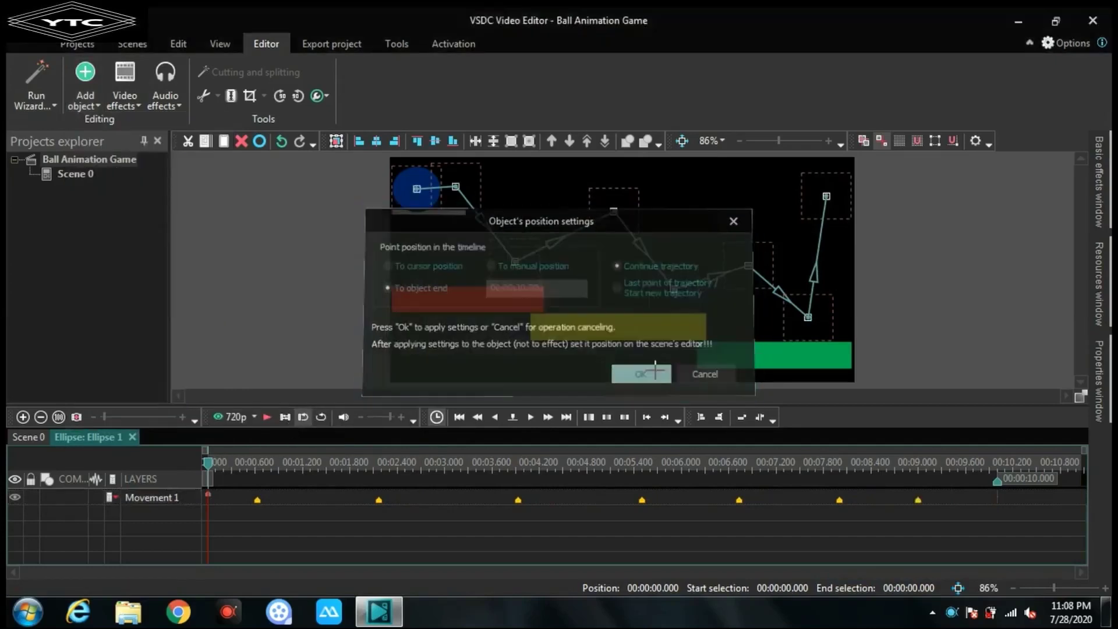
left_click_drag(826, 196, 619, 269)
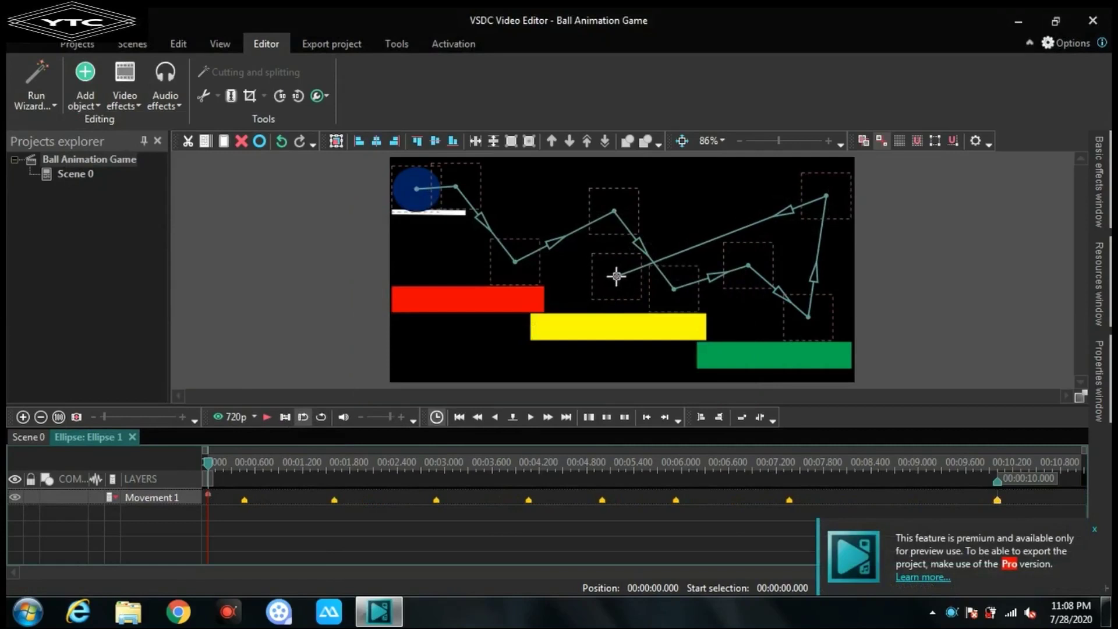
left_click_drag(618, 279, 618, 285)
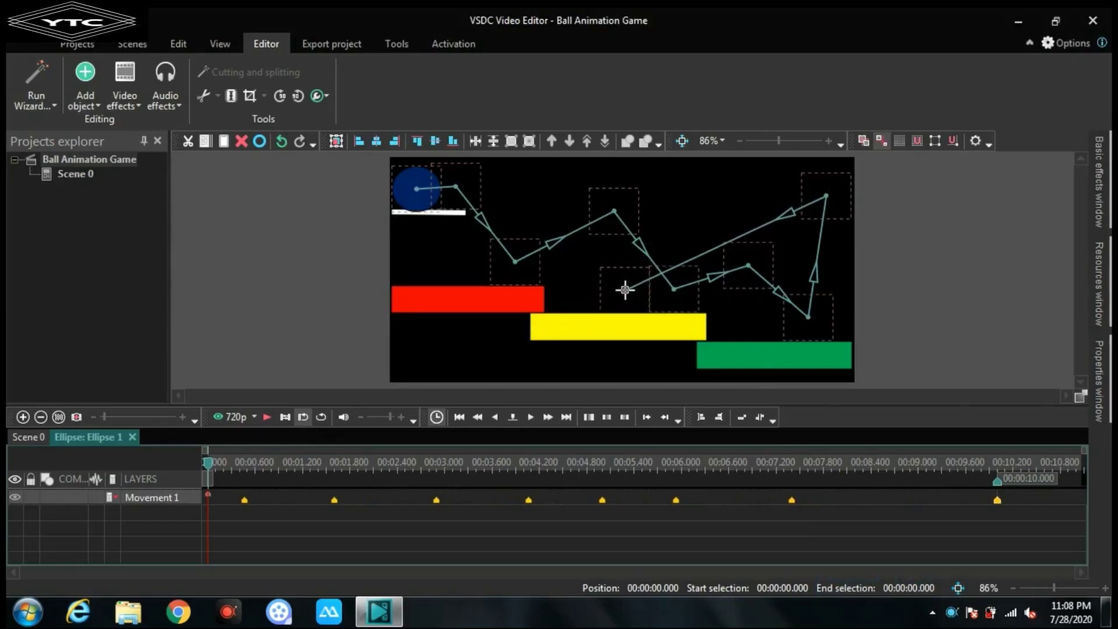
Continue the ball's trajectory with a Movement point bouncing up and to the left, high above the left end of the yellow rectangle.
left_click(89, 86)
mouse_move(201, 419)
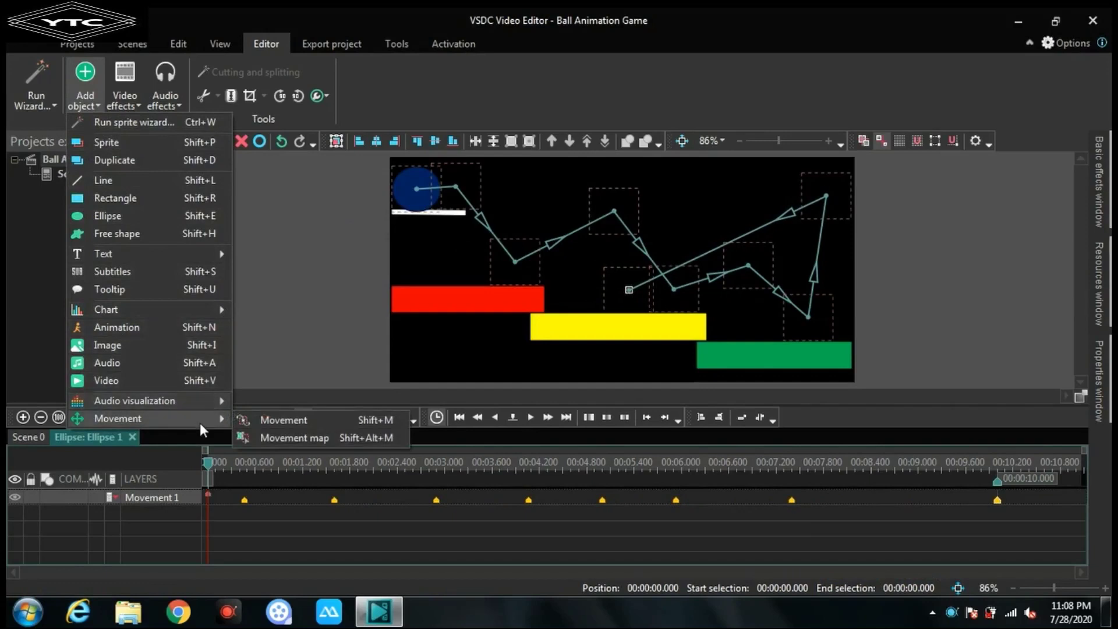
left_click(262, 421)
left_click(641, 375)
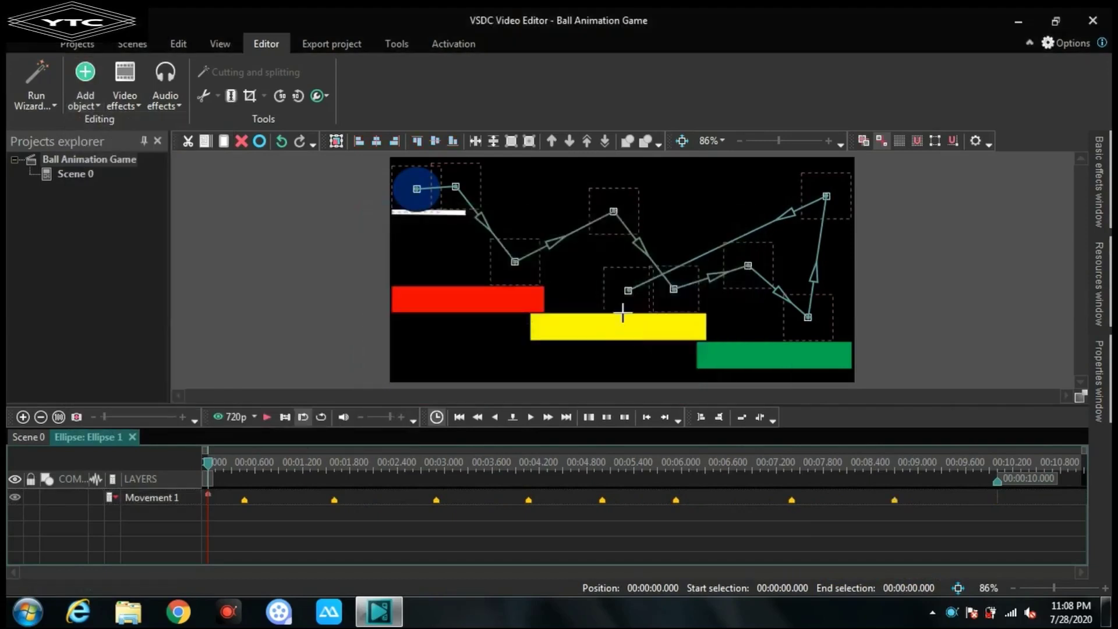
left_click_drag(628, 291, 583, 253)
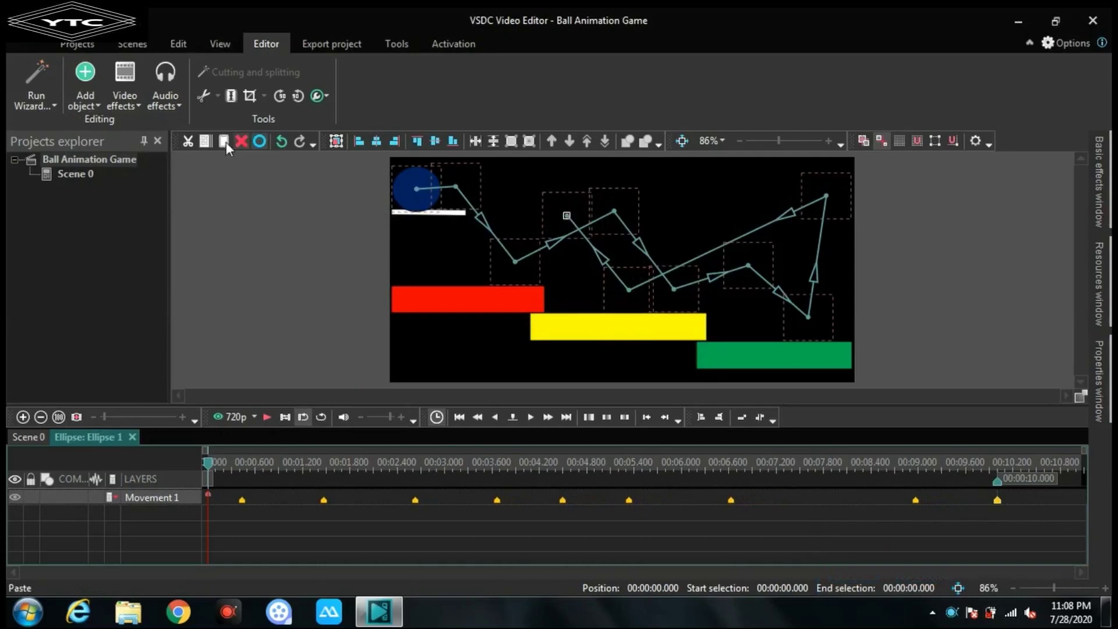
Continue the ball's trajectory with a Movement point down and to the left, landing on the middle of the red rectangle.
left_click(83, 86)
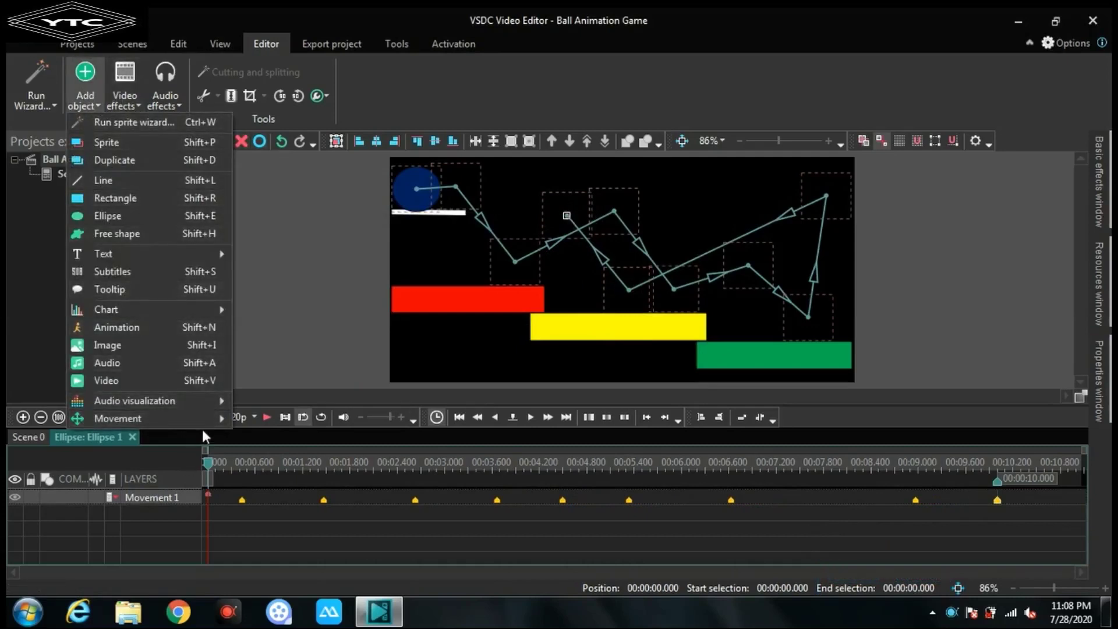
mouse_move(221, 416)
left_click(263, 417)
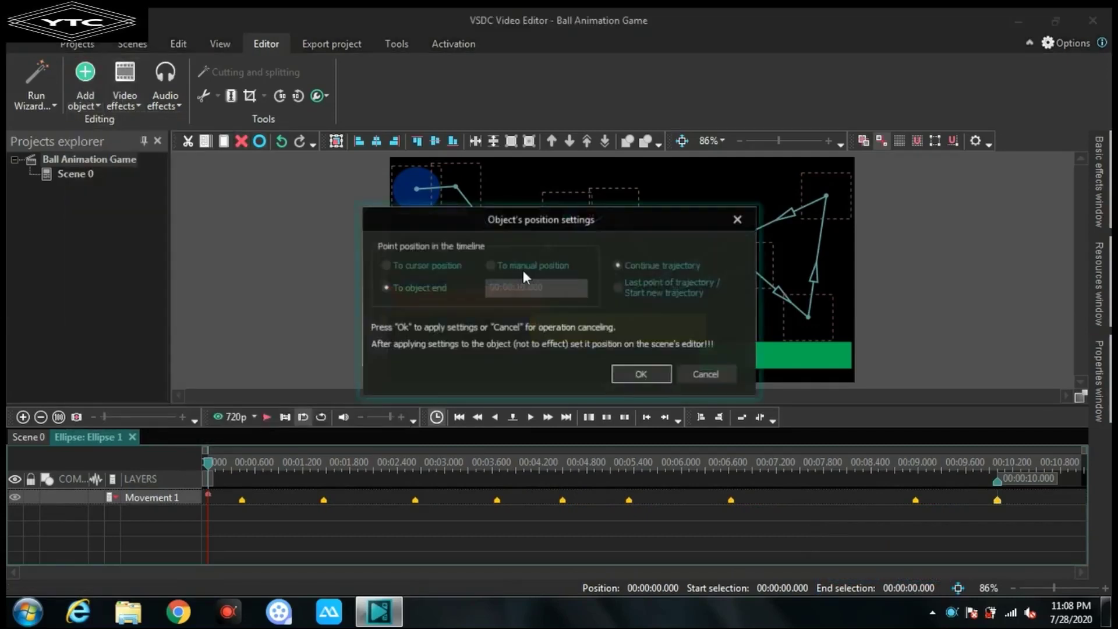
left_click(636, 377)
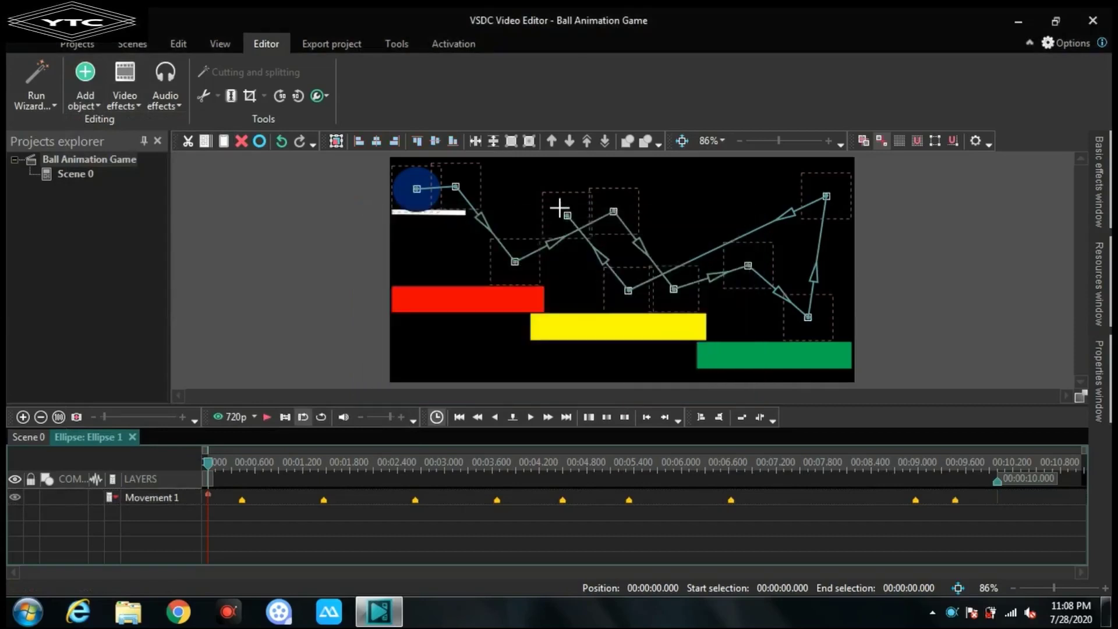
left_click_drag(568, 215, 450, 263)
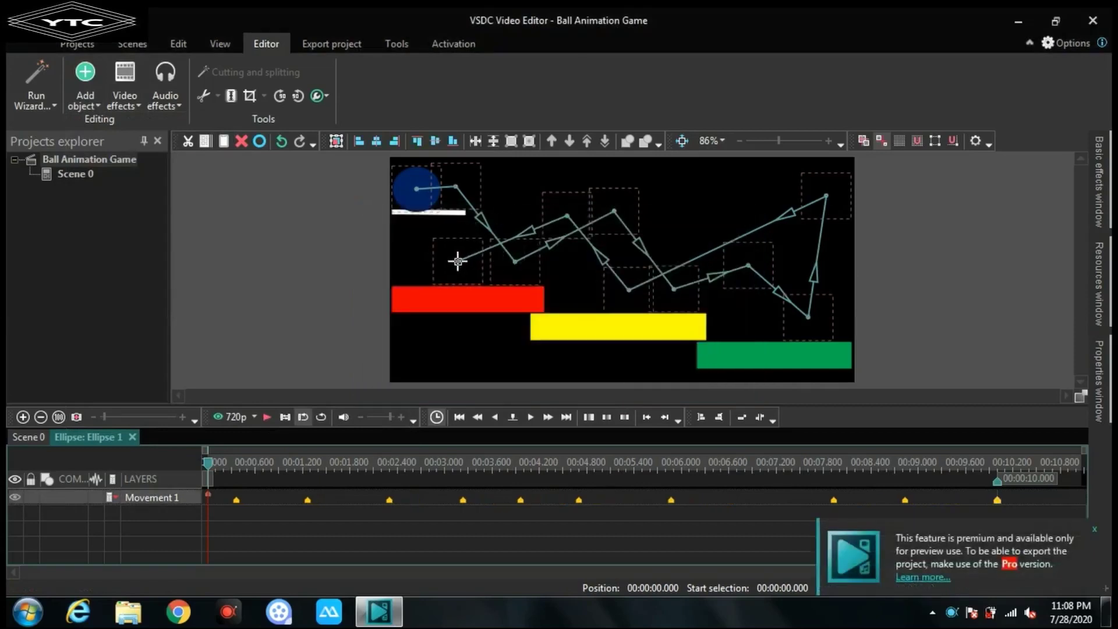
left_click_drag(459, 258, 464, 262)
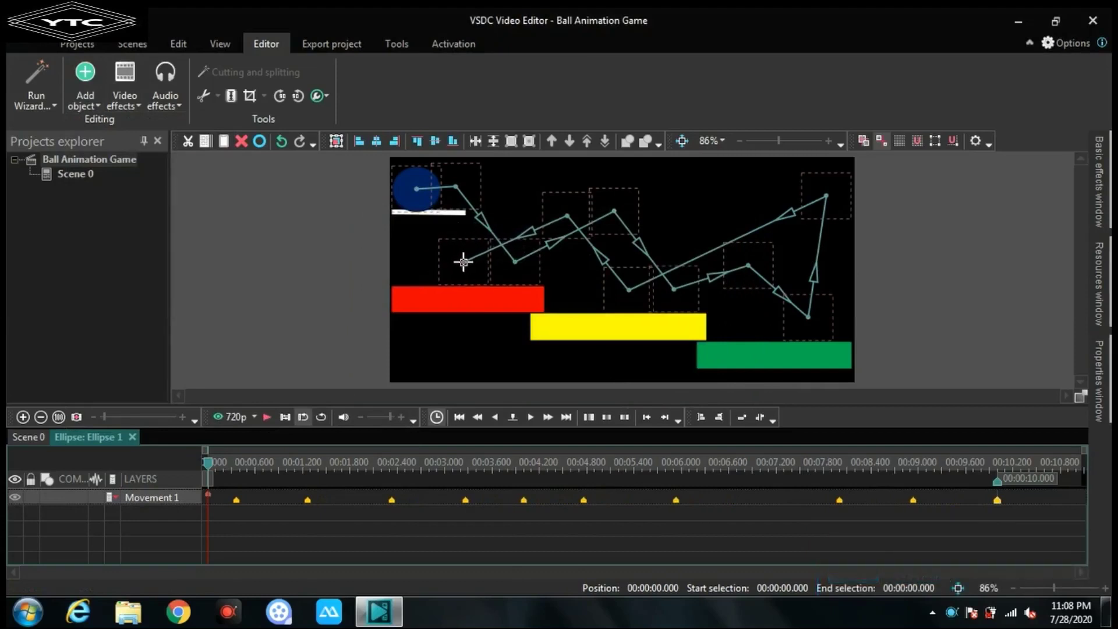
Continue the ball's trajectory with a Movement point rolling horizontally to the left end of the red rectangle.
left_click(77, 90)
mouse_move(165, 415)
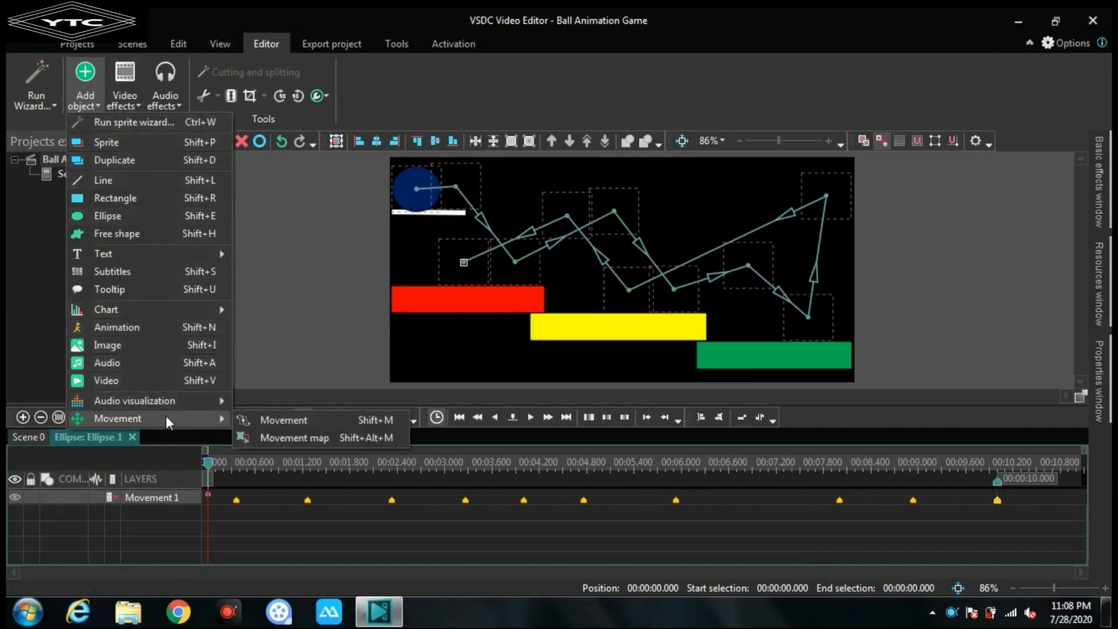
left_click(289, 417)
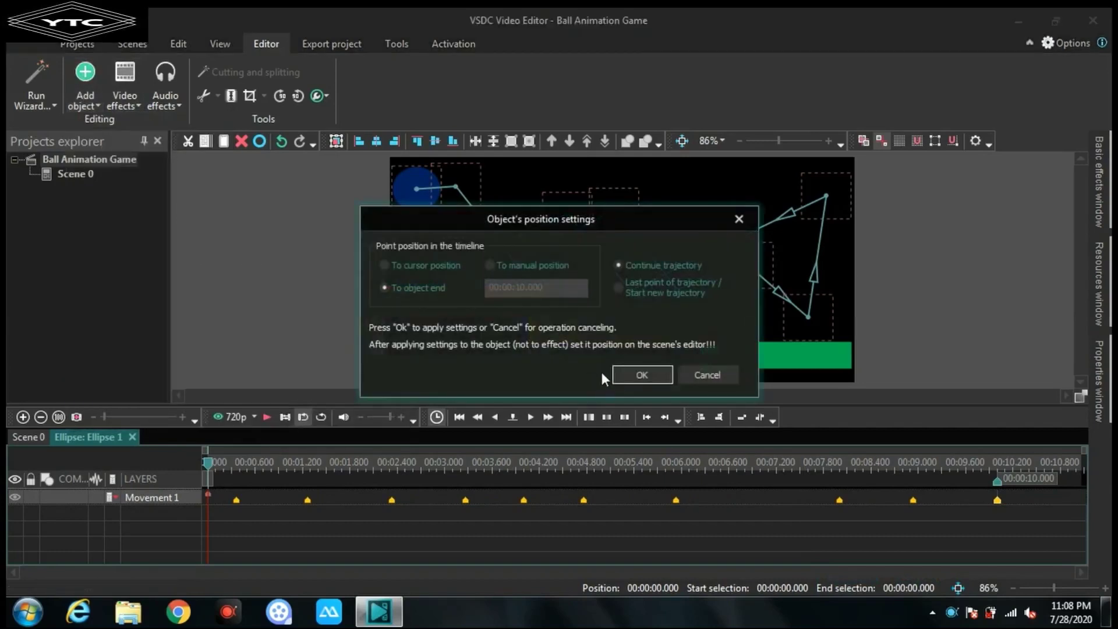
left_click(621, 376)
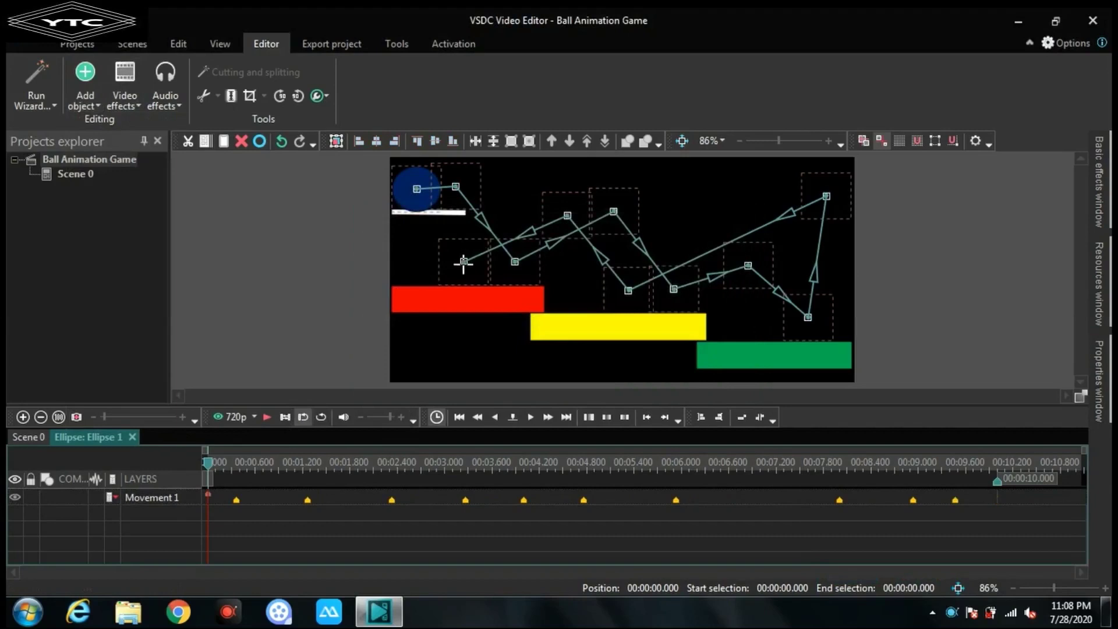
left_click(412, 265)
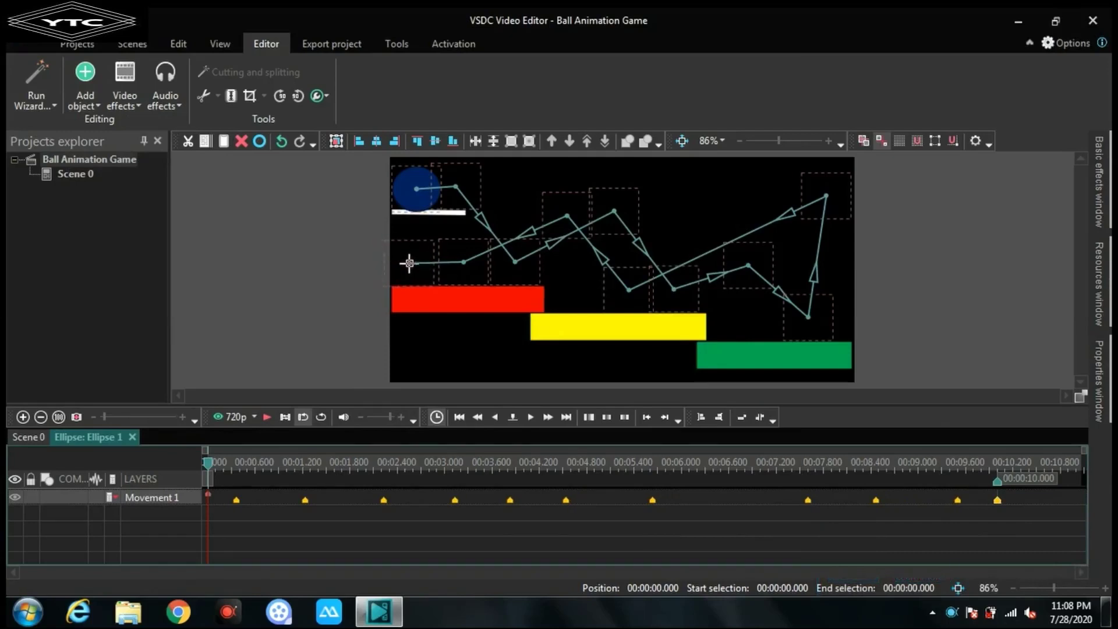
Deselect the trajectory point and preview the ball's movement from the start of the timeline.
left_click(441, 363)
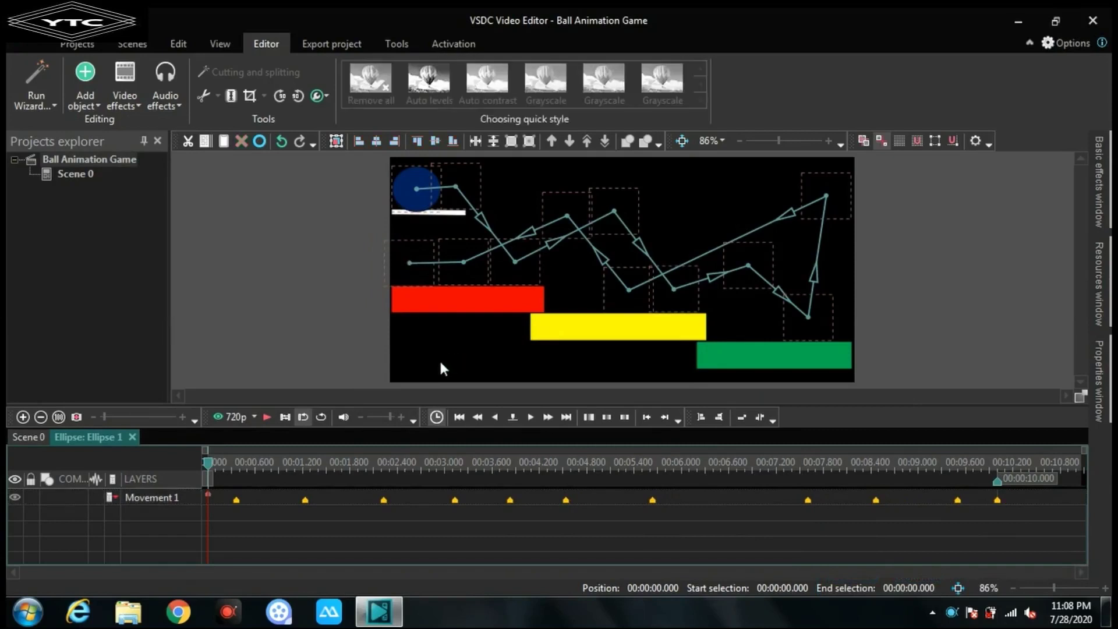
left_click(266, 419)
left_click(267, 419)
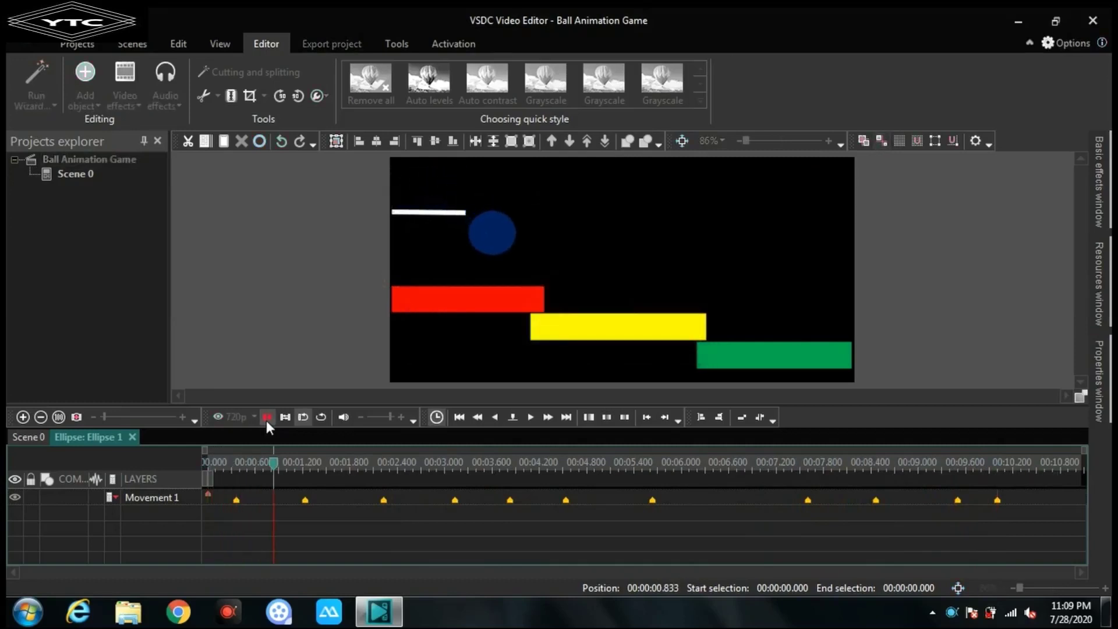